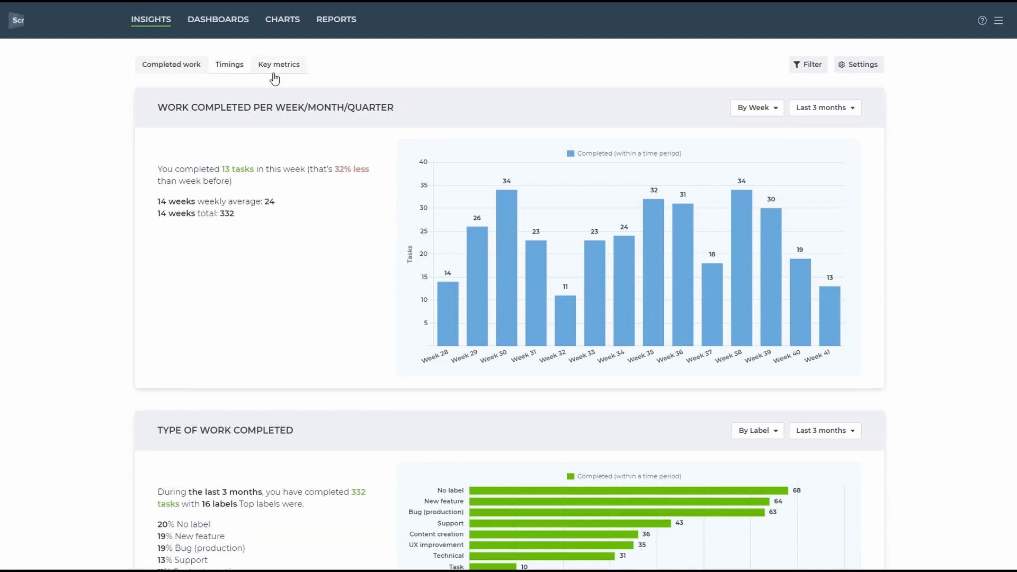
scroll(227, 241, down, 4)
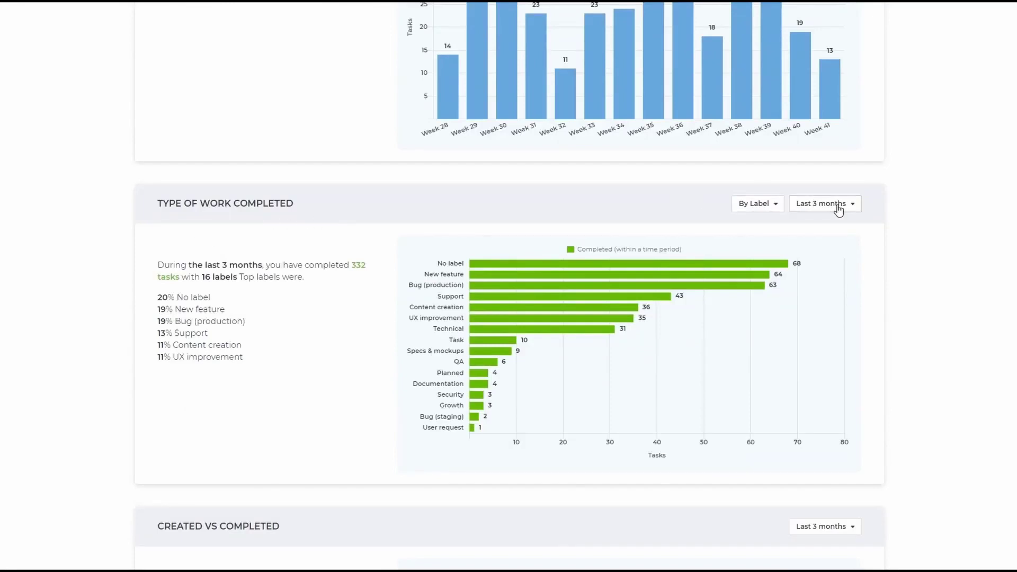
click(837, 206)
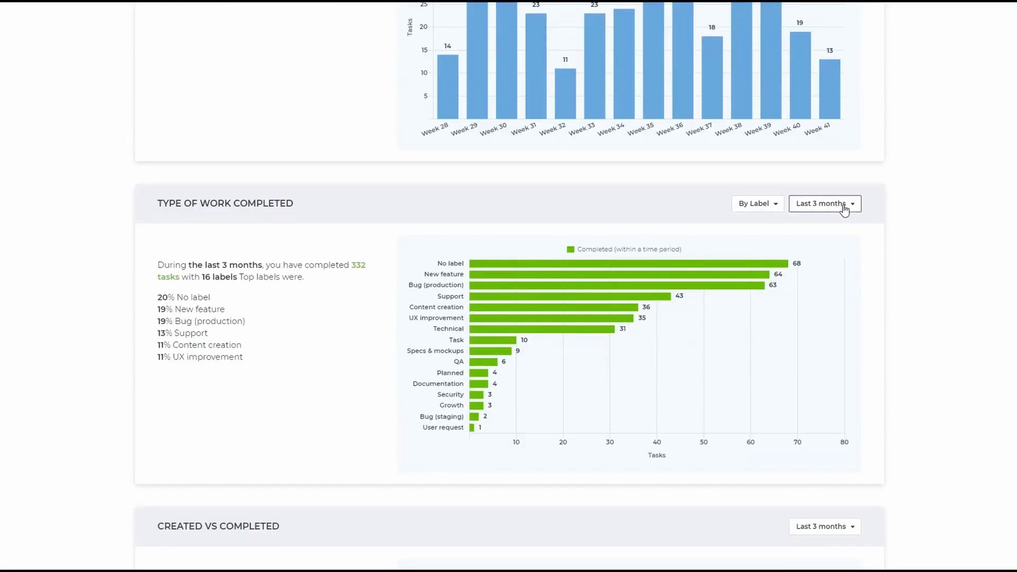
click(899, 272)
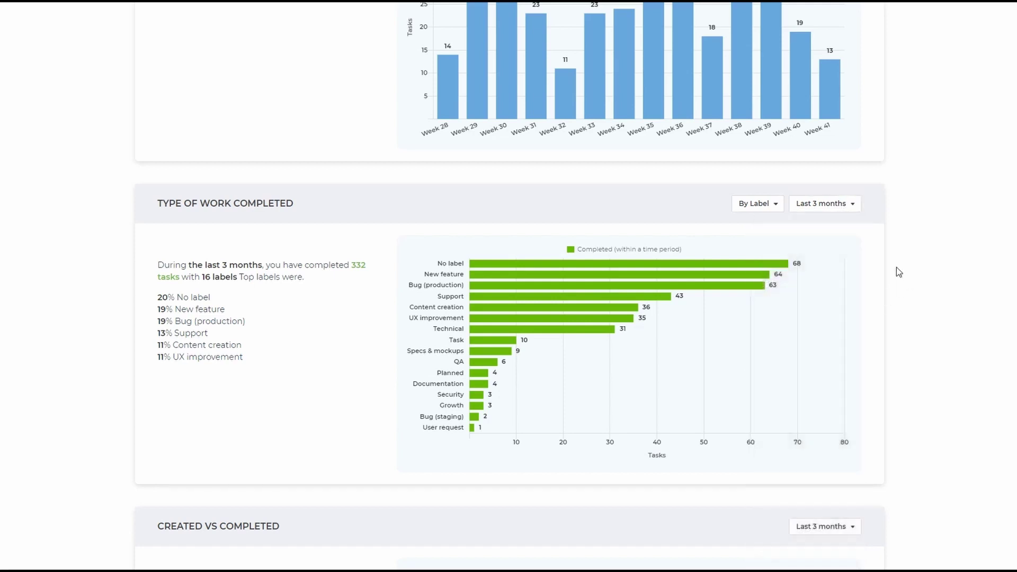
click(756, 205)
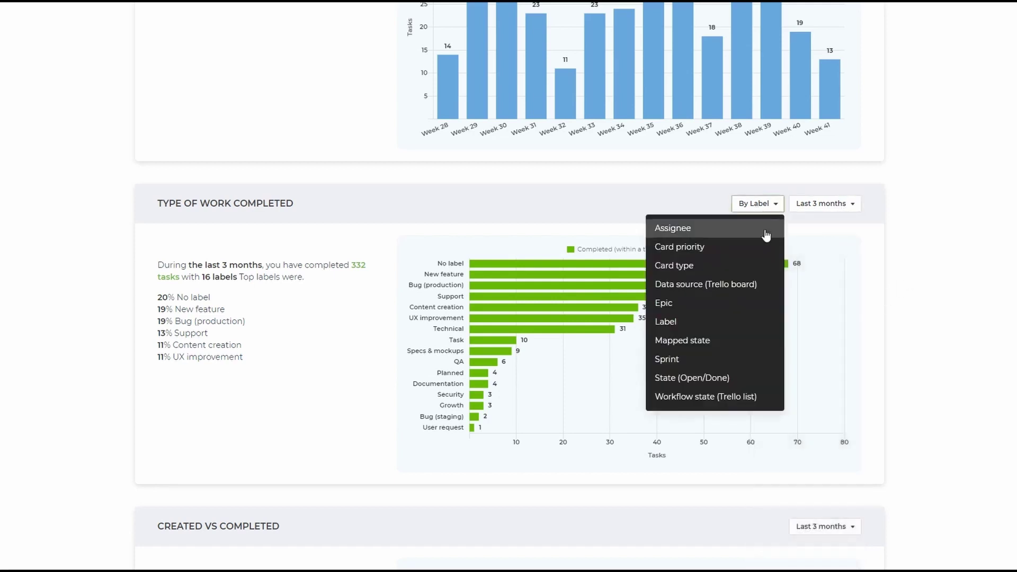
click(486, 212)
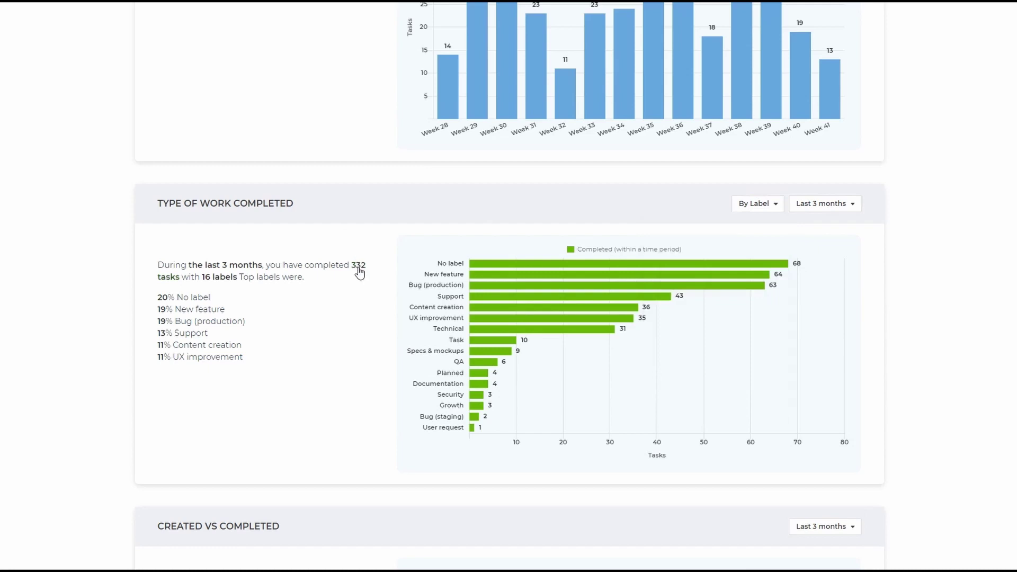
click(359, 272)
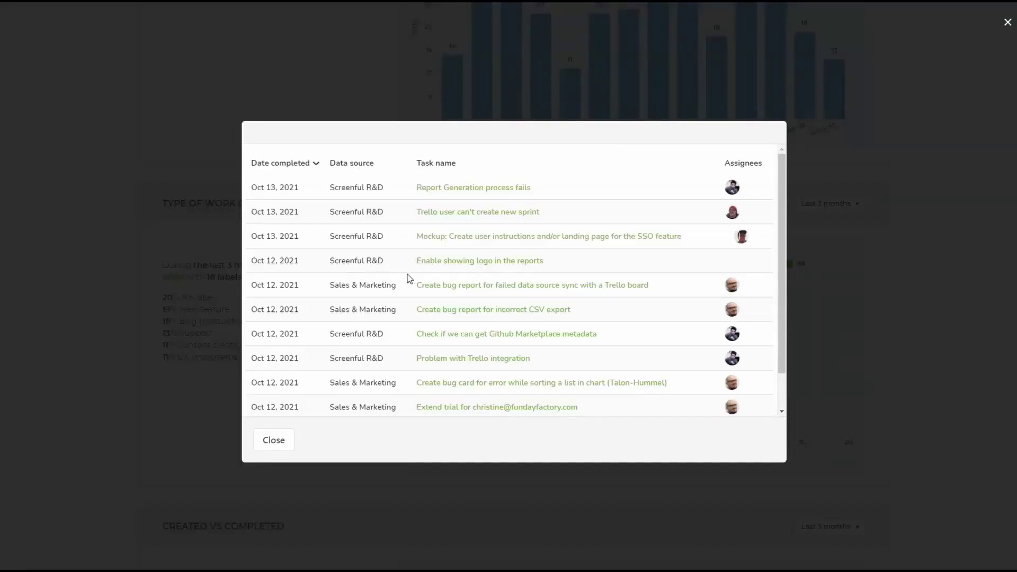
click(839, 271)
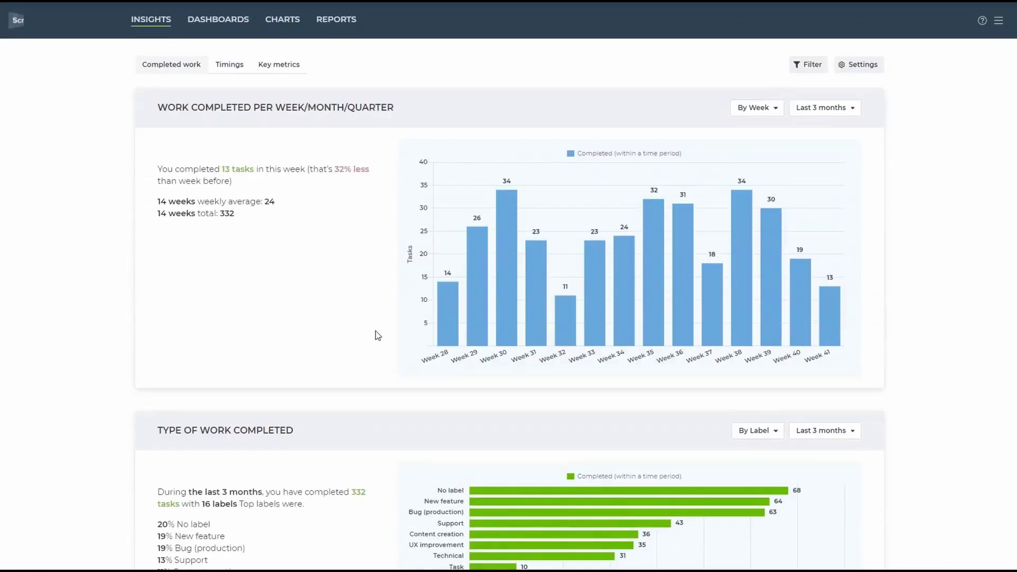
- Check the Timings cycle-time date-range and grouping options without changes, then show Key metrics
click(235, 69)
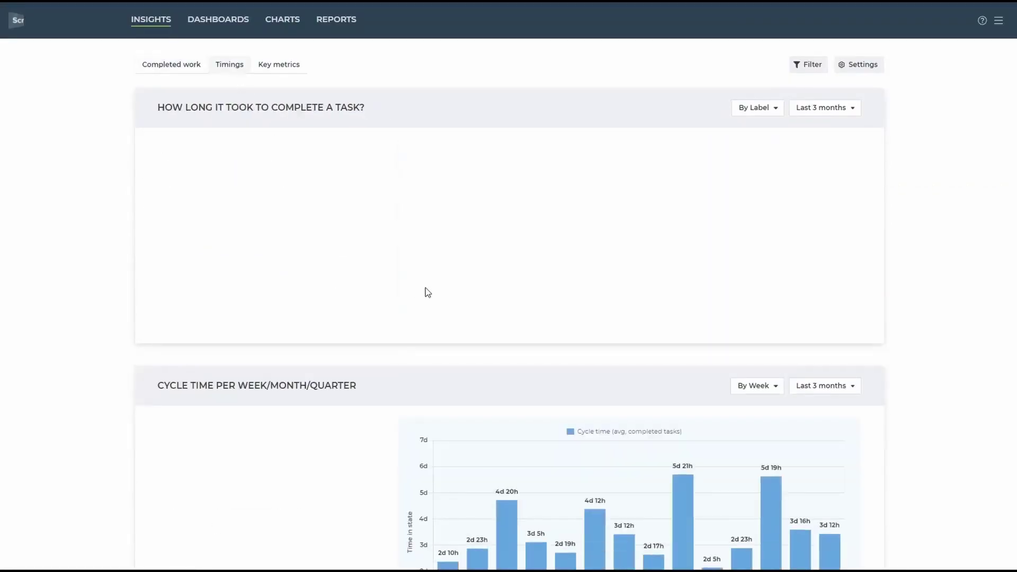
scroll(424, 288, down, 9)
scroll(418, 276, down, 2)
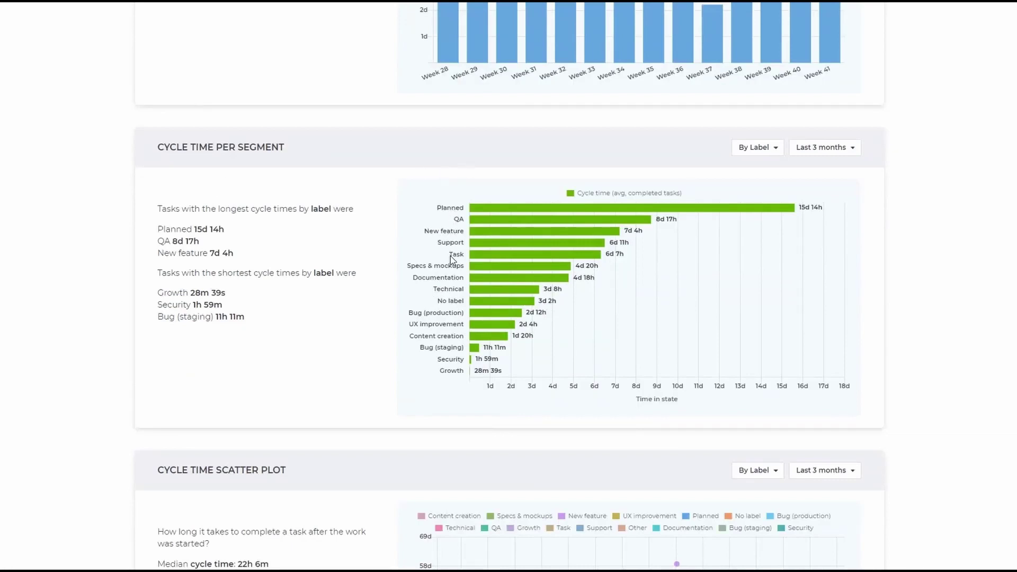
click(822, 148)
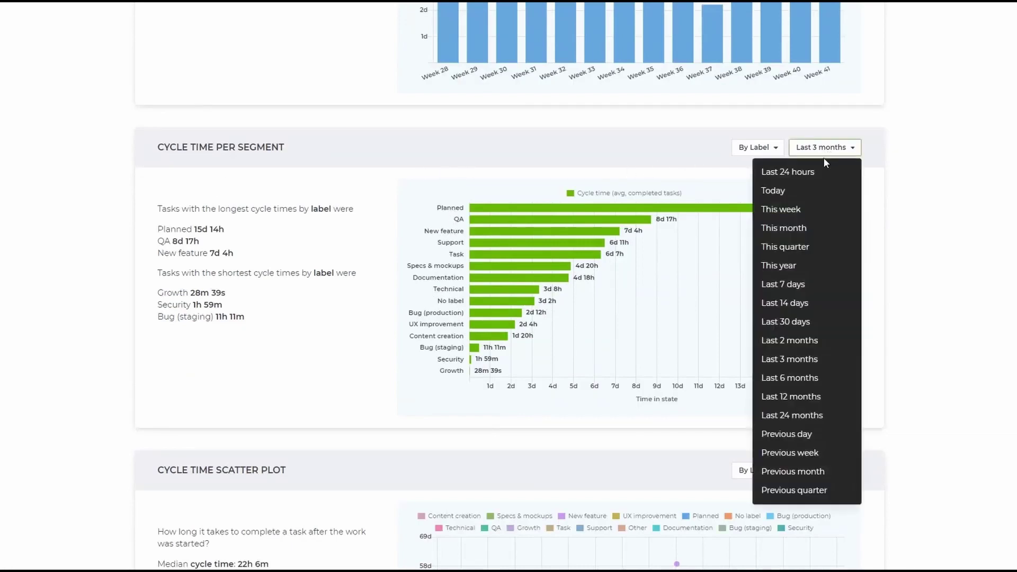
click(895, 206)
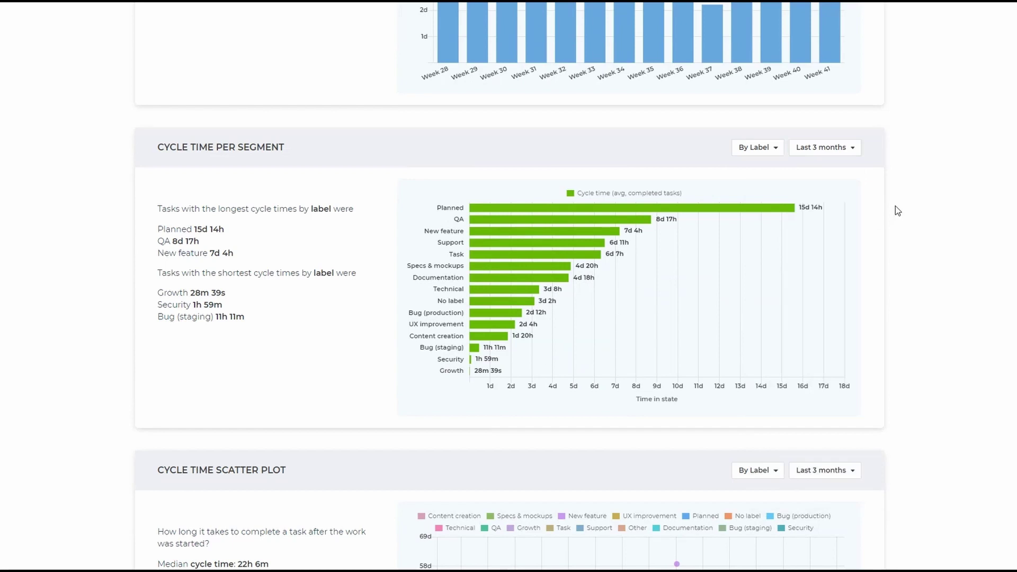
click(761, 149)
click(885, 238)
scroll(530, 434, up, 10)
click(273, 65)
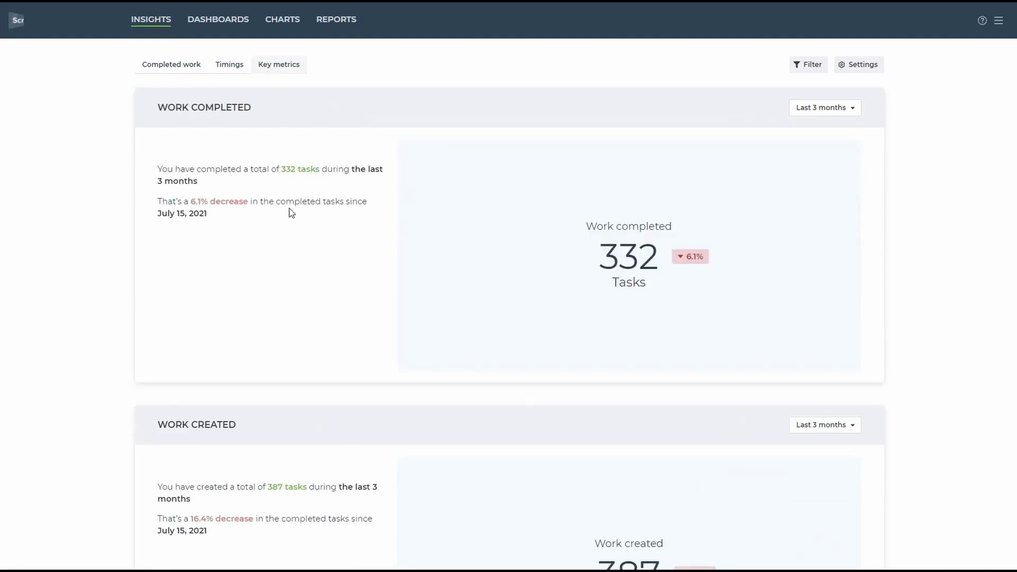
- Review Key metrics (334 completed, 387 created), opening and closing the 15 in-progress tasks list
scroll(290, 209, down, 2)
scroll(275, 185, up, 1)
scroll(284, 189, down, 7)
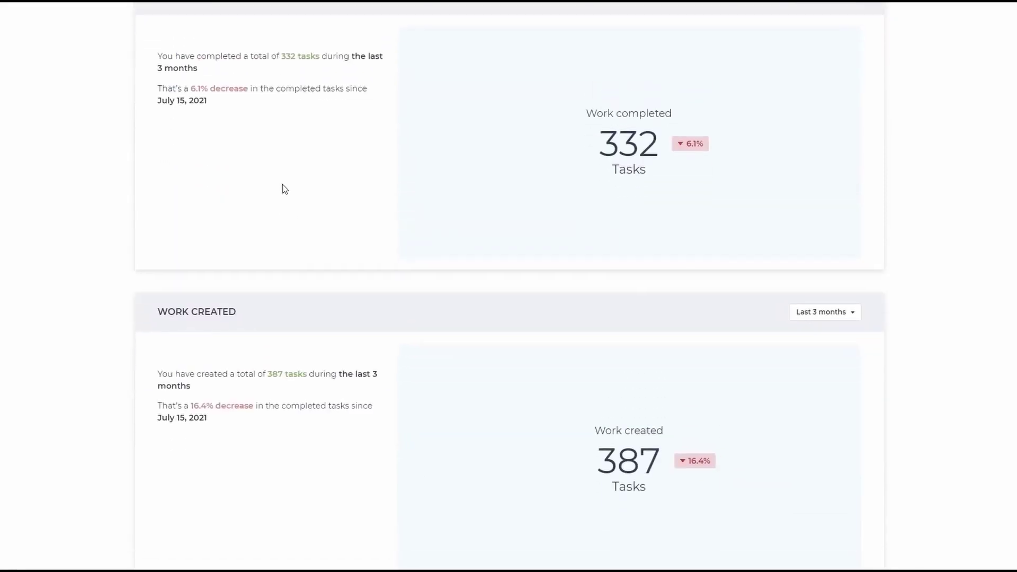
scroll(323, 202, down, 9)
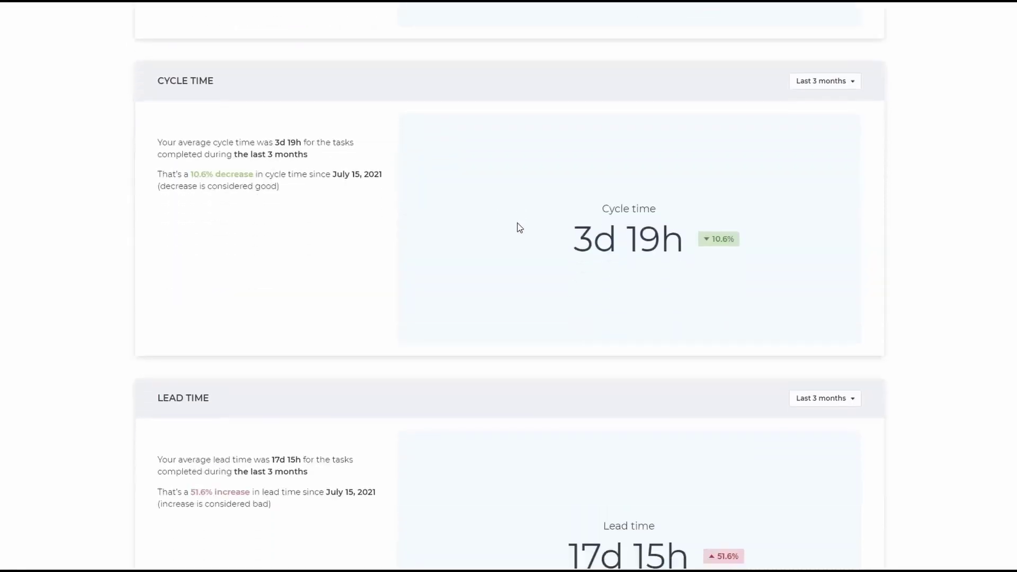
scroll(518, 227, down, 3)
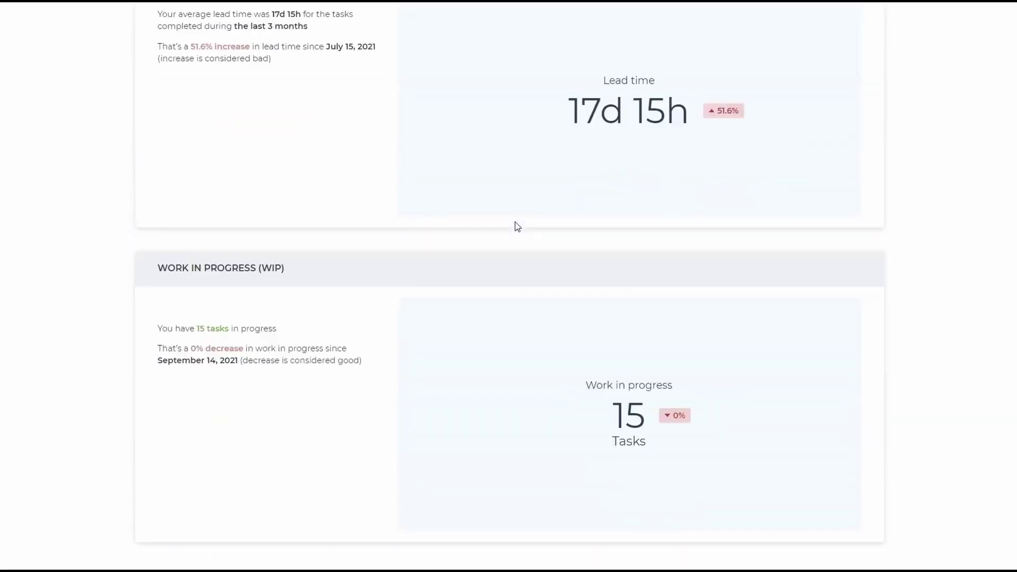
click(217, 334)
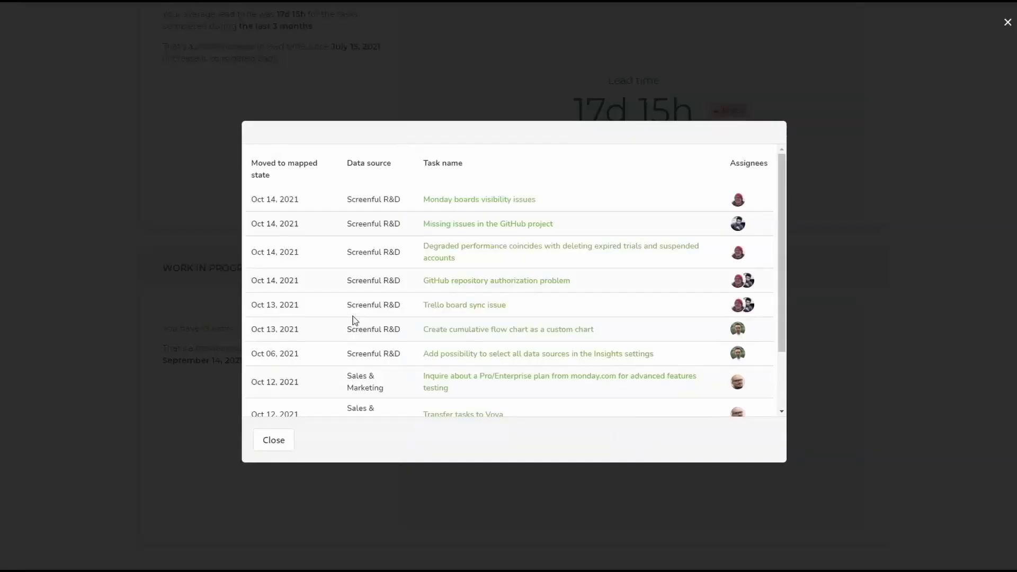
click(877, 286)
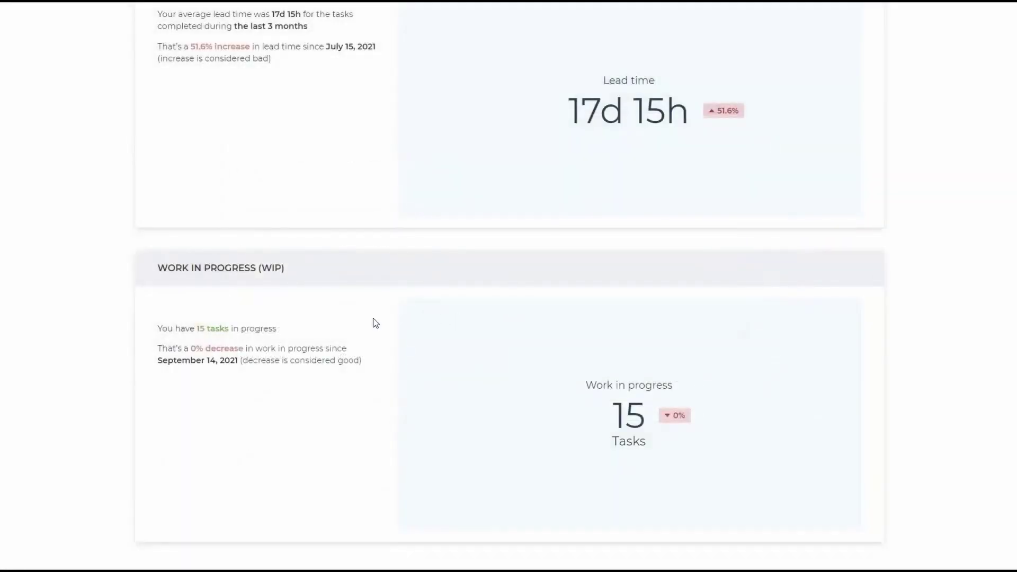
scroll(405, 397, up, 20)
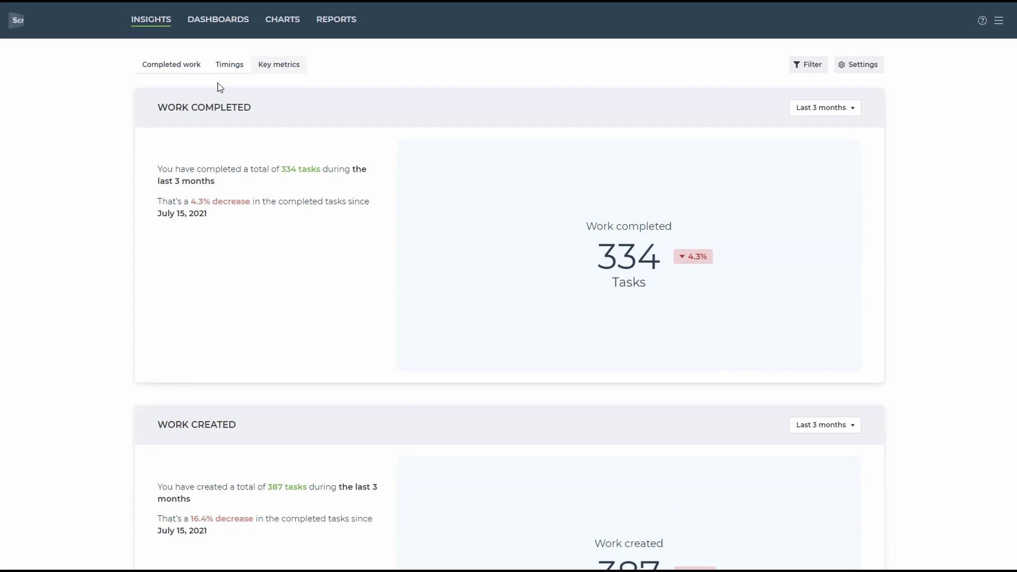
- Go to the Charts gallery and inspect the Tasks progress breakdown by tag card's actions menu
click(160, 65)
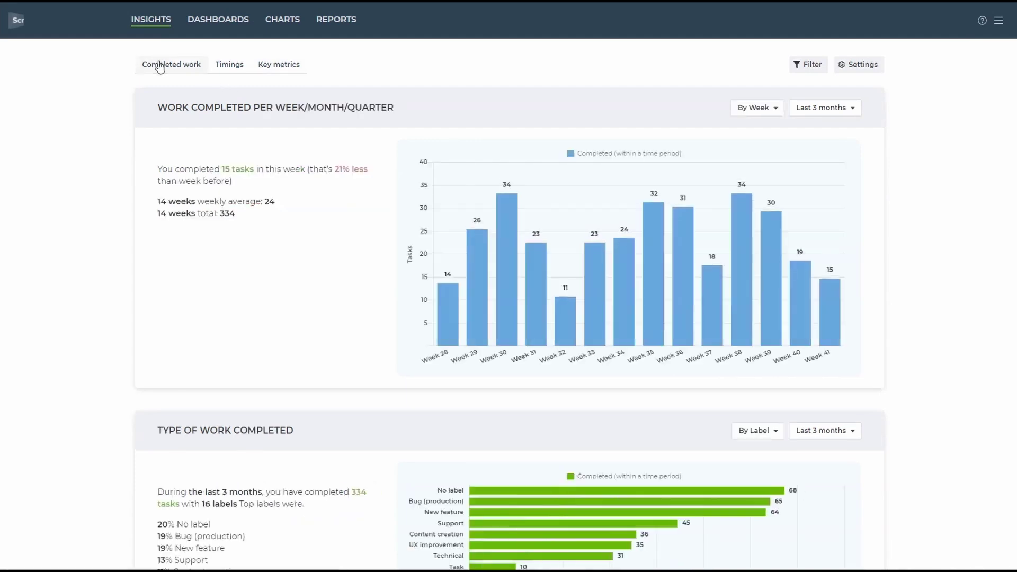
click(278, 22)
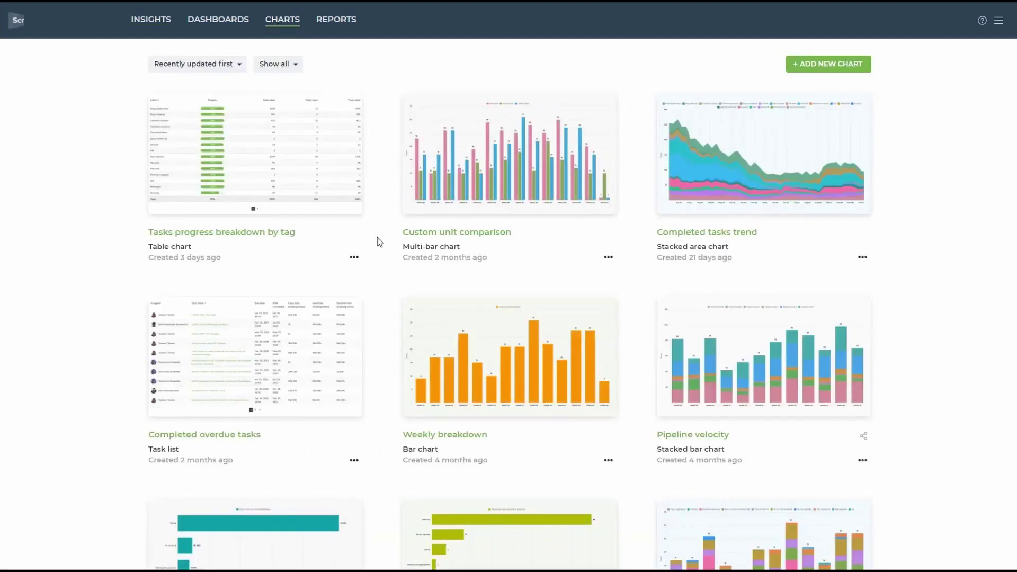
click(360, 259)
scroll(382, 366, down, 8)
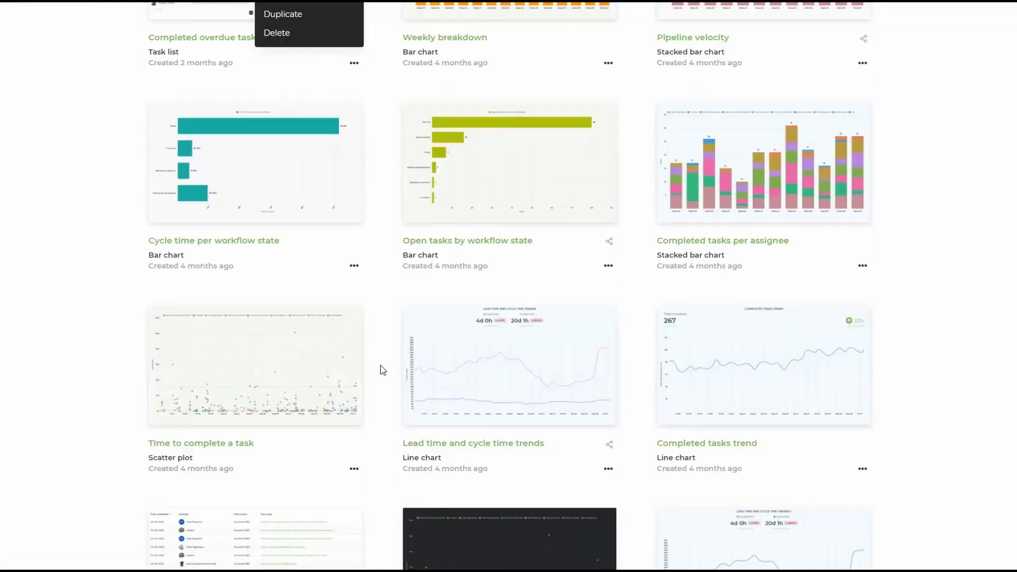
scroll(380, 365, down, 3)
scroll(380, 364, up, 10)
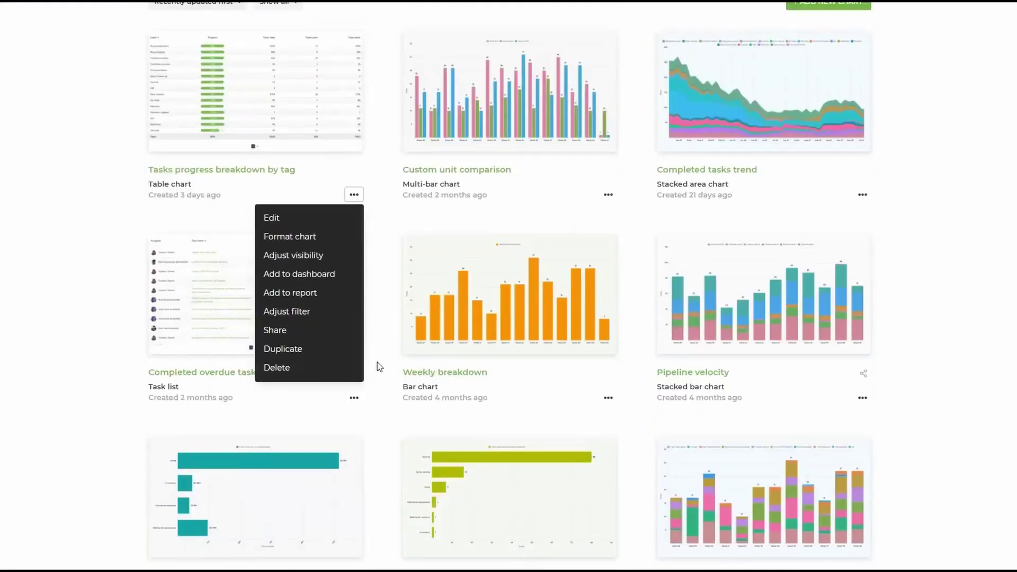
click(374, 278)
scroll(380, 345, up, 1)
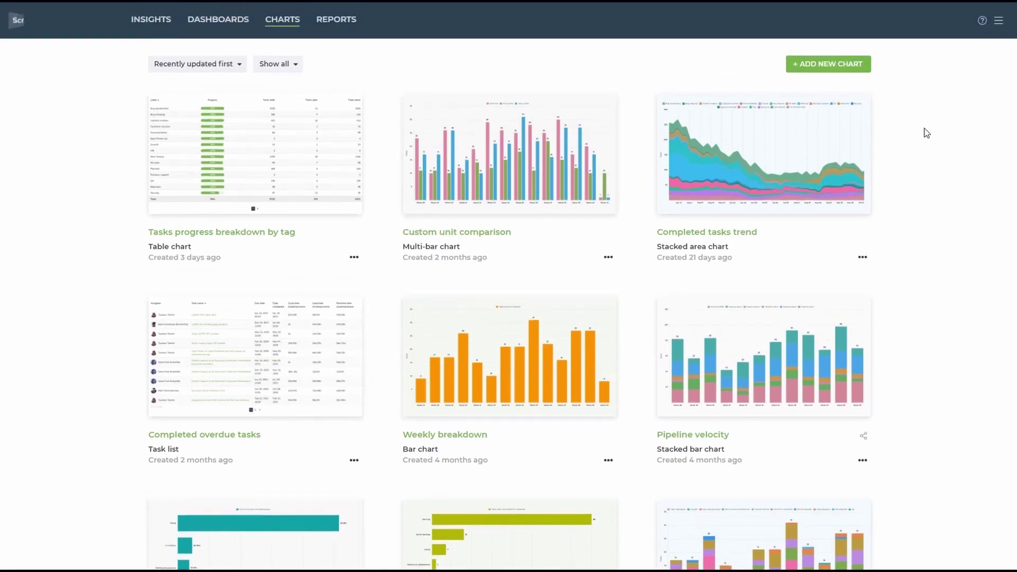
- Add a new chart from the Completed tasks per assignee template
click(811, 73)
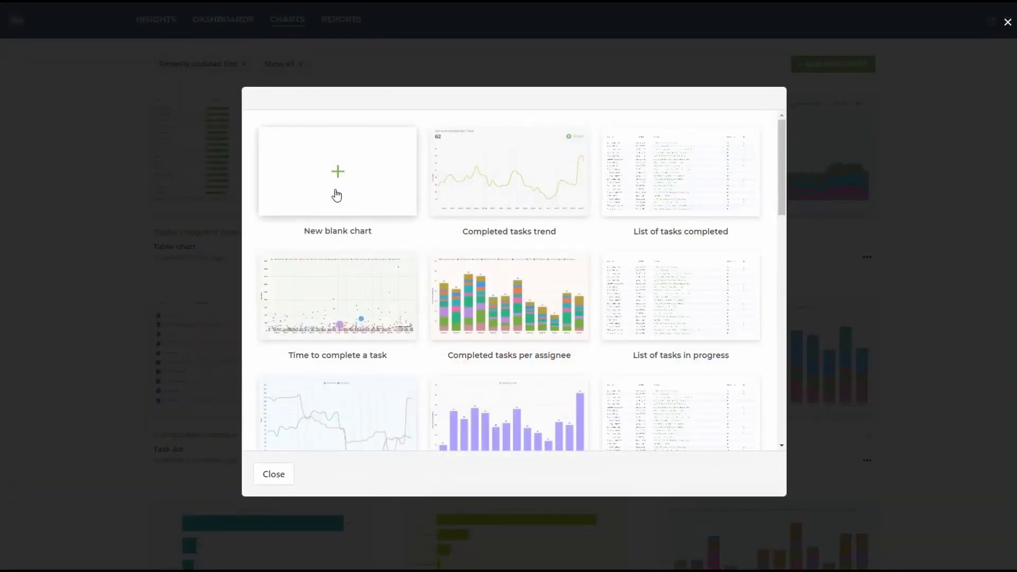
scroll(513, 225, down, 10)
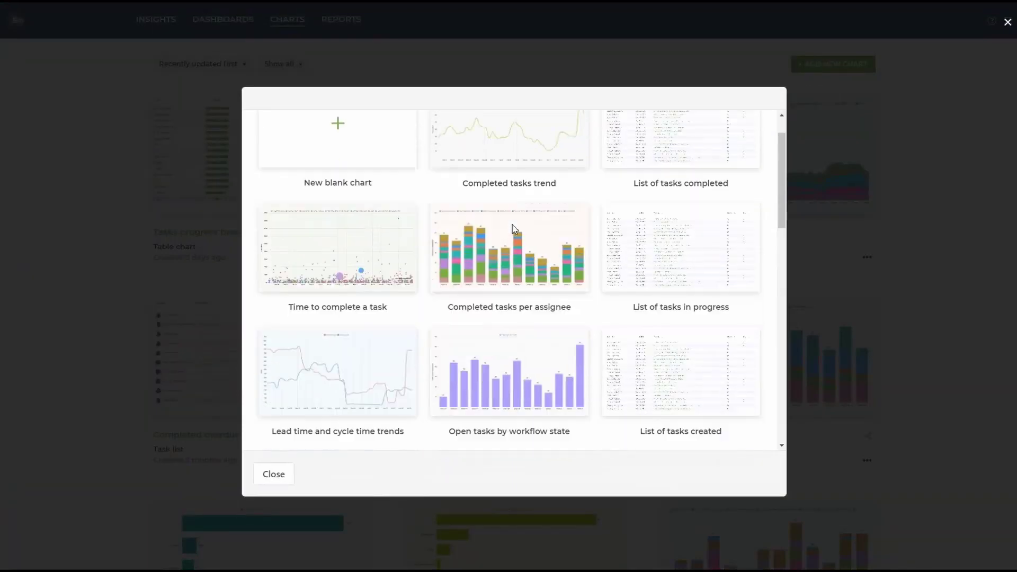
scroll(487, 336, down, 2)
scroll(493, 375, up, 12)
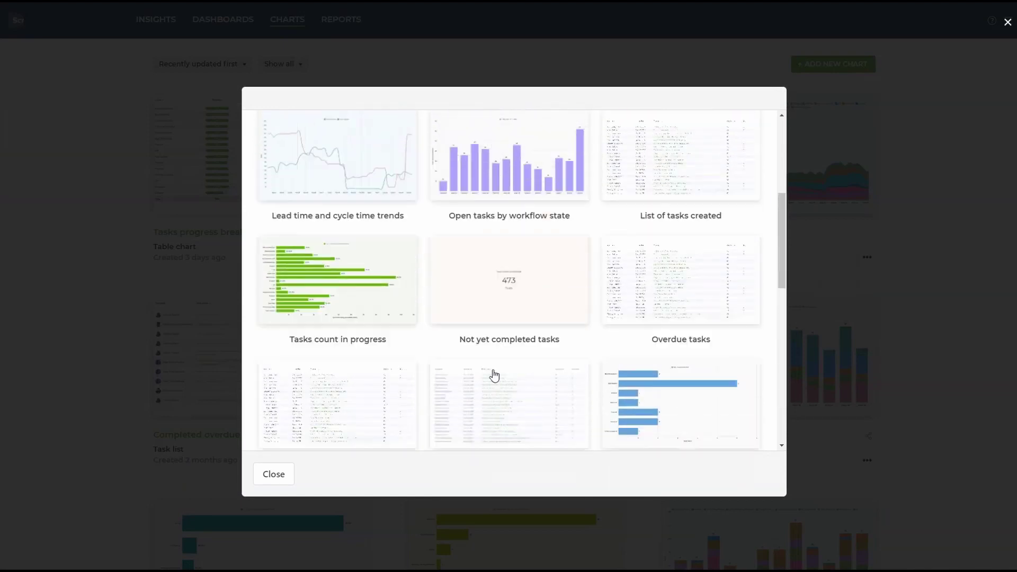
scroll(497, 363, up, 1)
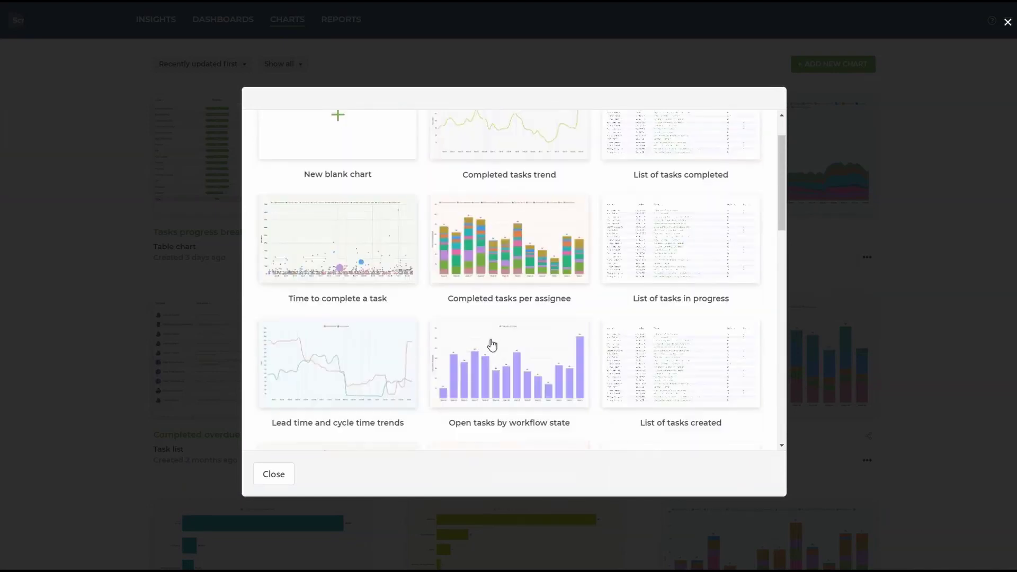
click(511, 250)
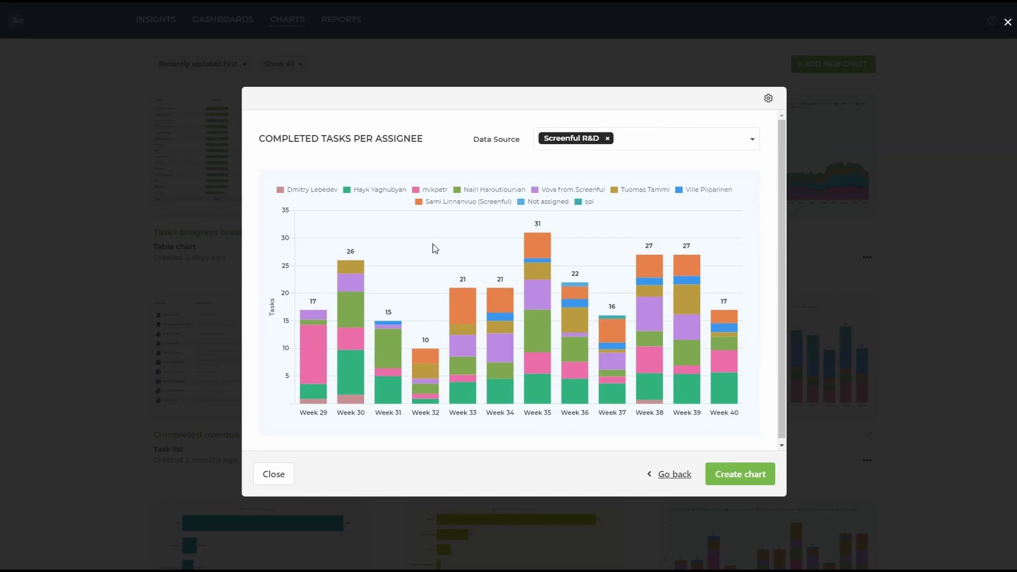
- Group the Completed tasks per assignee chart by Month with a Last 12 months date range
click(768, 100)
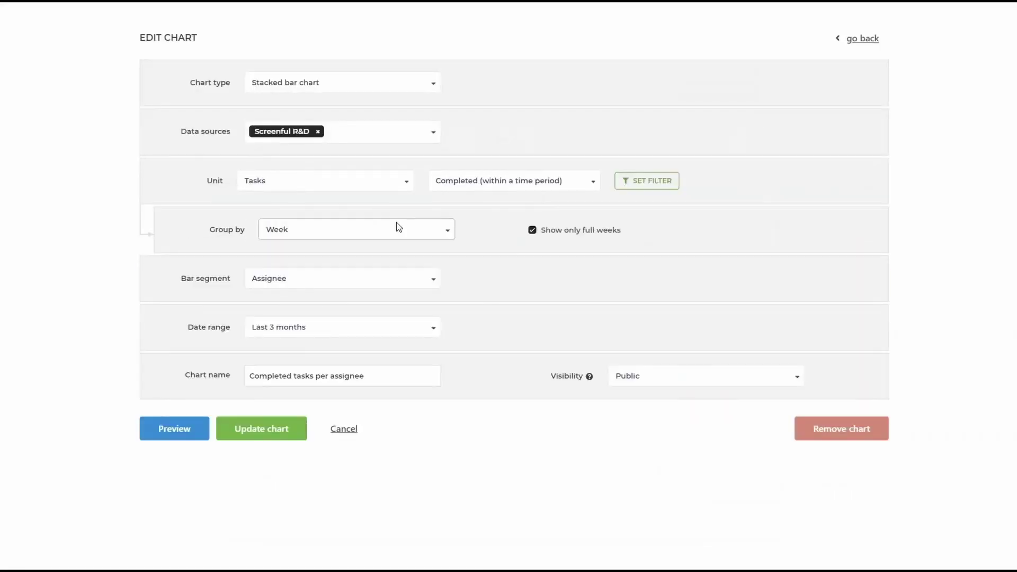
click(302, 227)
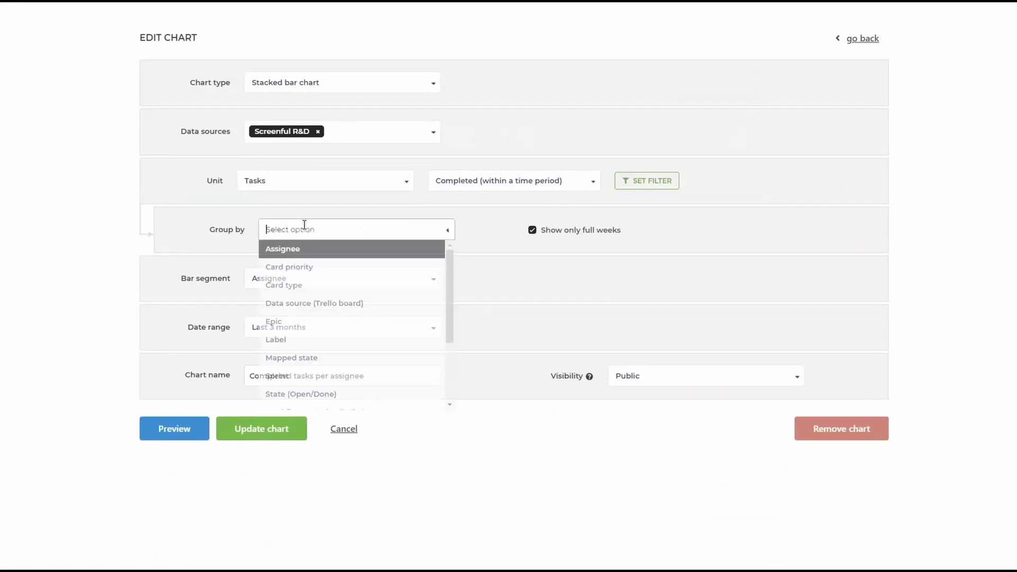
scroll(325, 344, down, 2)
click(324, 355)
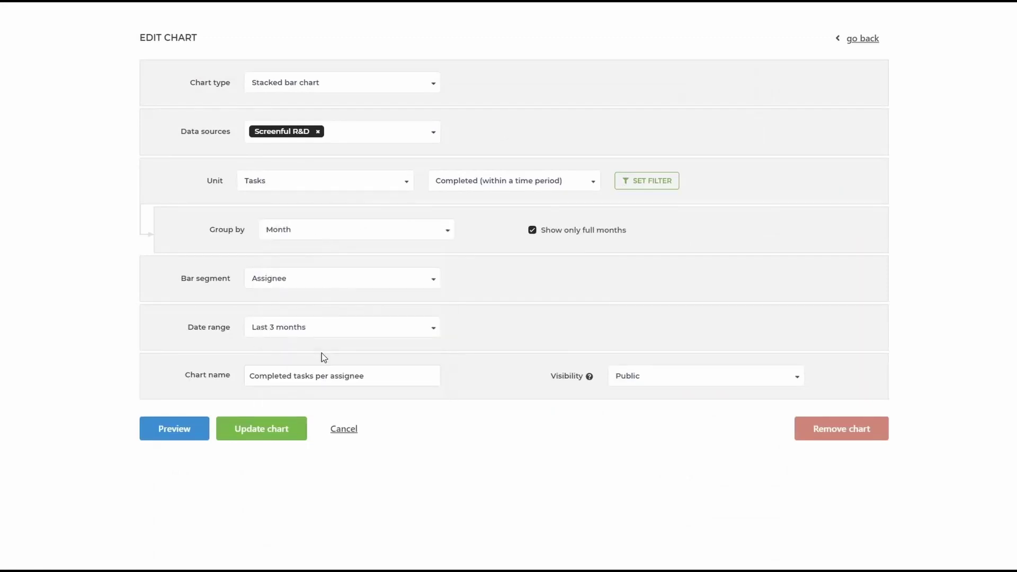
click(280, 326)
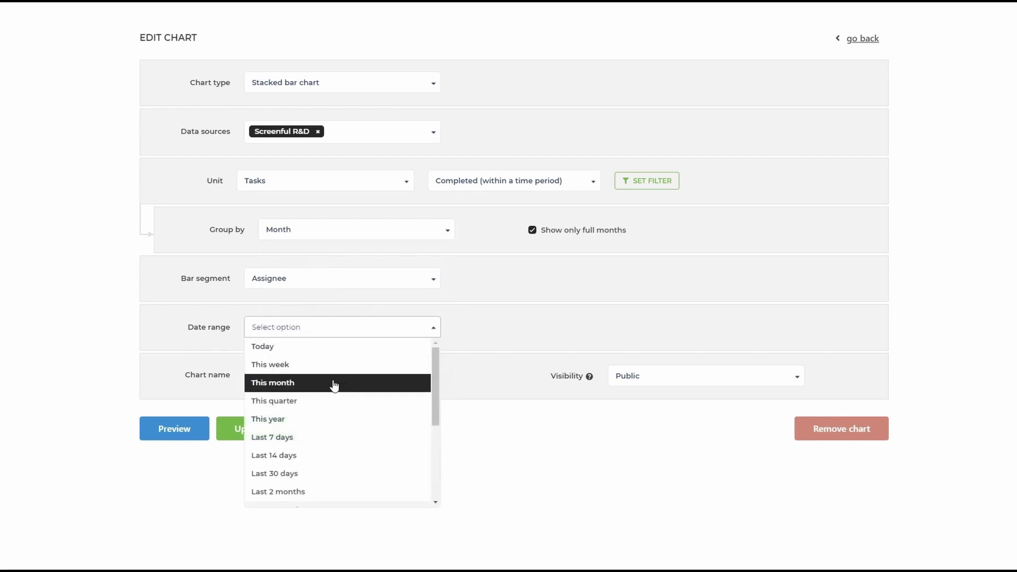
scroll(334, 389, down, 4)
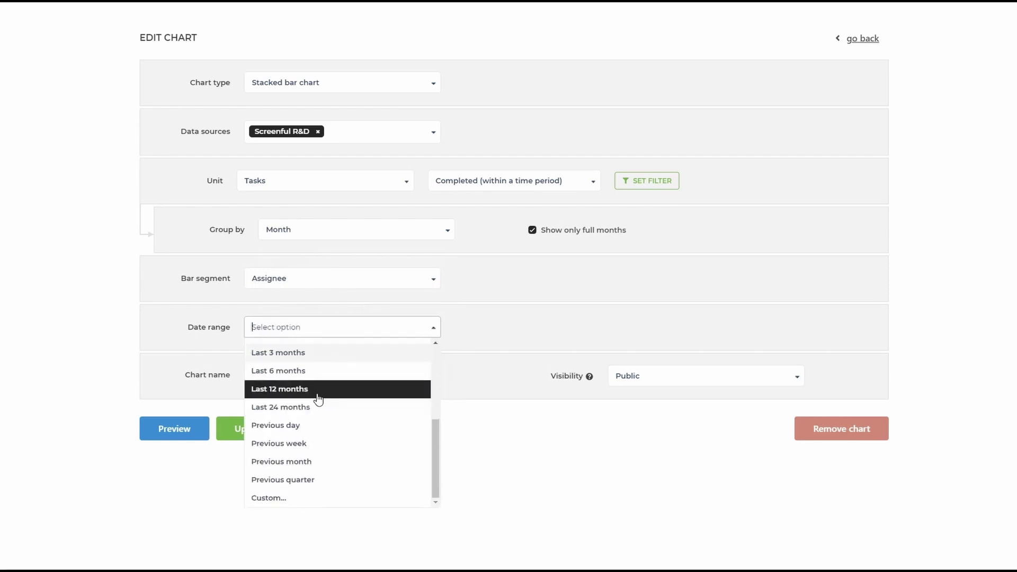
click(318, 396)
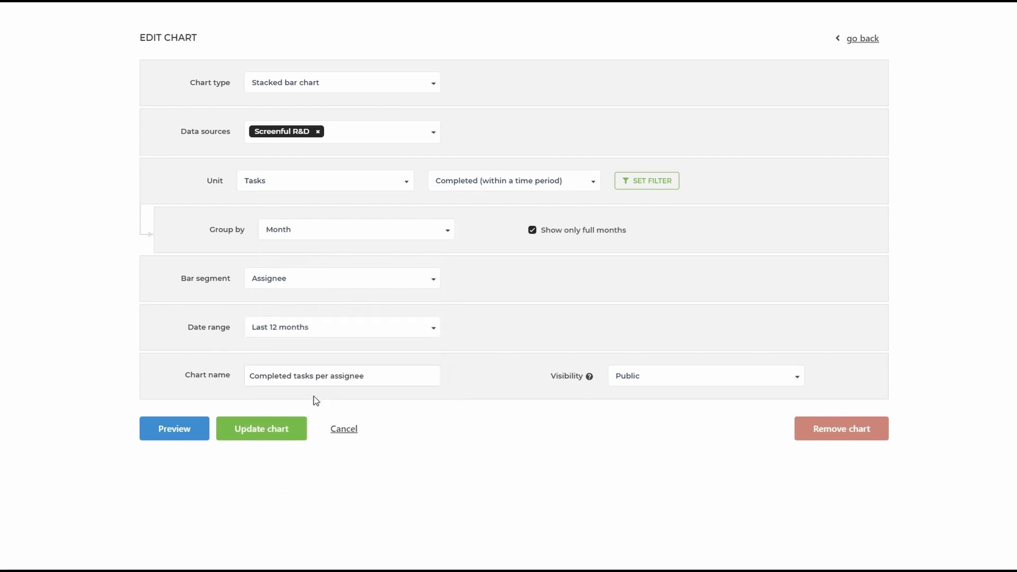
click(266, 432)
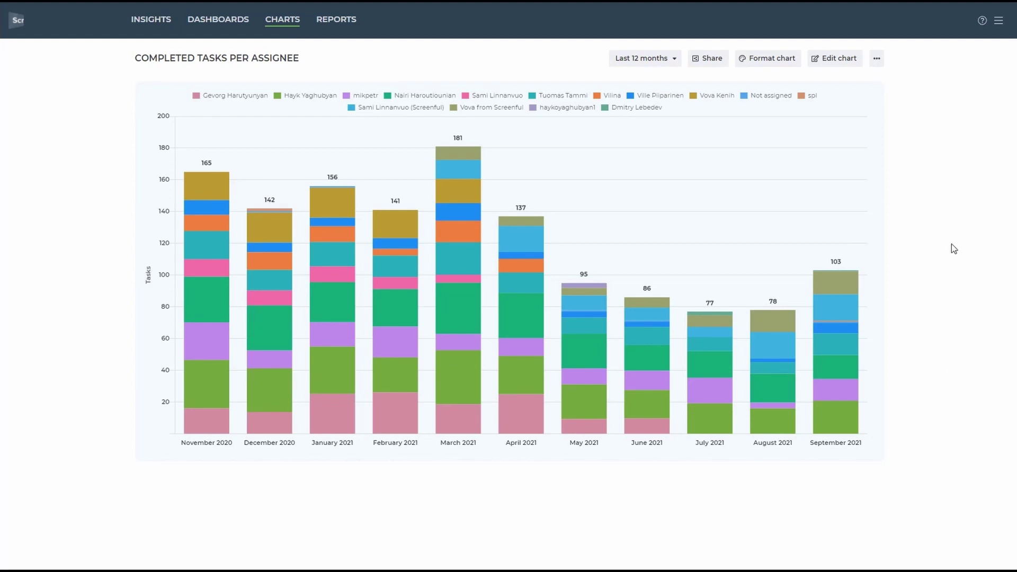
- Enable public sharing for the Completed tasks per assignee chart from the Charts gallery
click(286, 22)
click(353, 257)
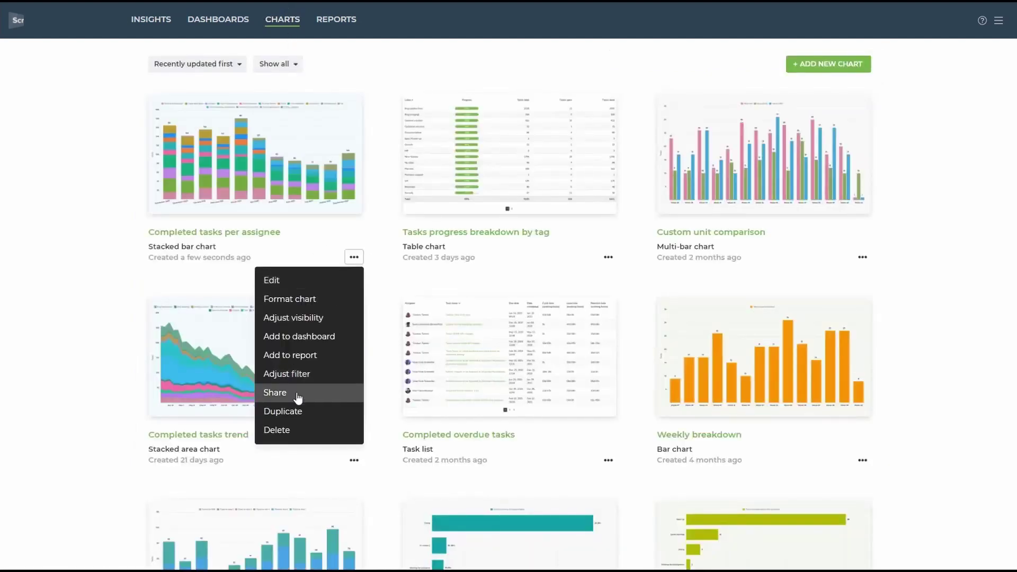
click(297, 397)
click(393, 312)
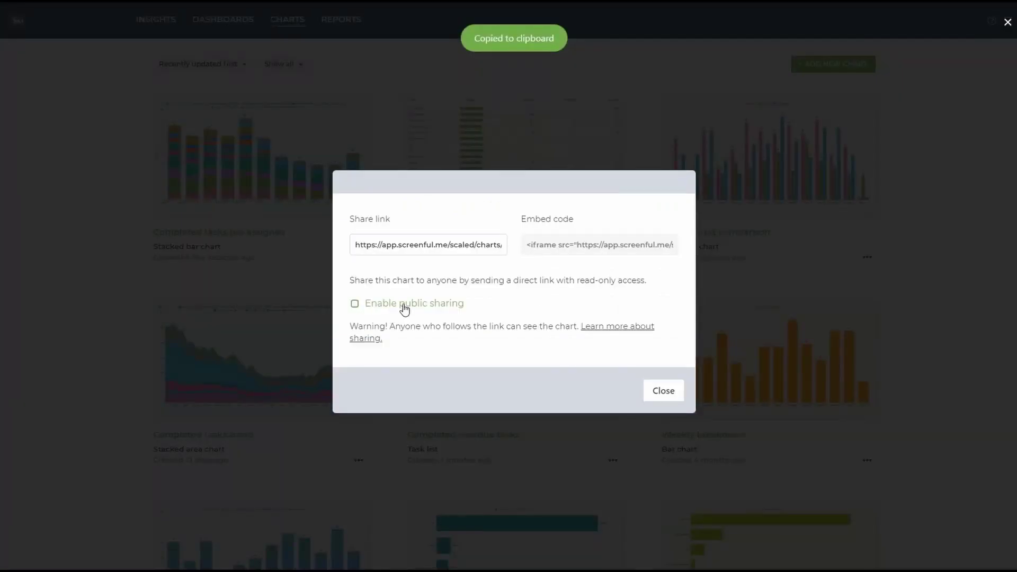
click(450, 306)
click(608, 316)
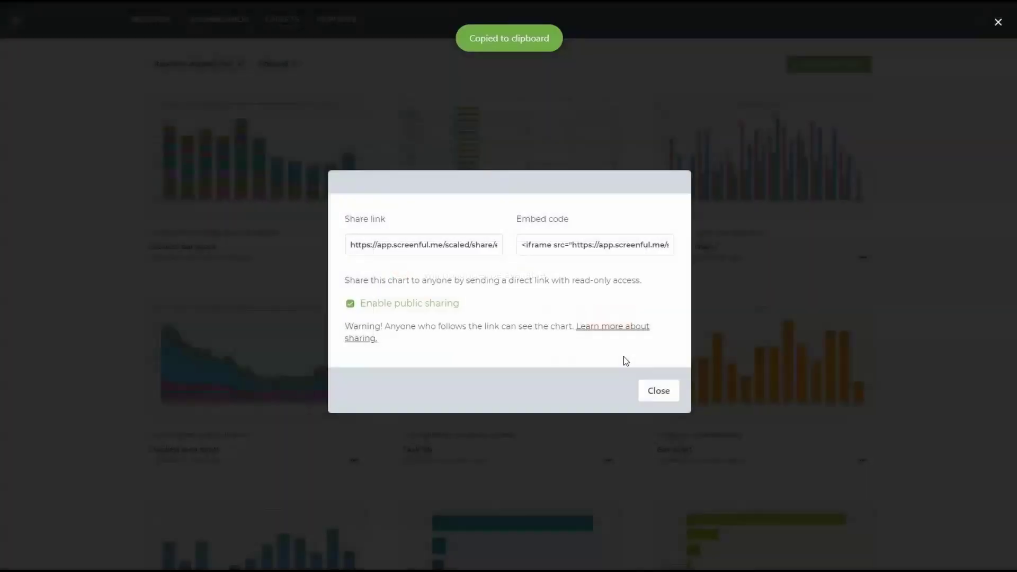
click(663, 390)
click(283, 20)
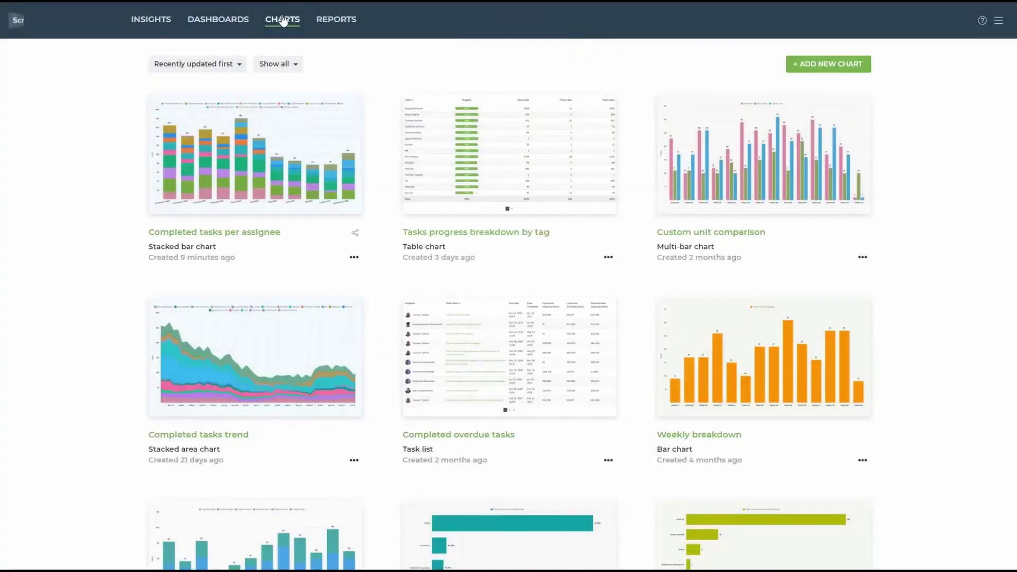
- Create a new report from the Monthly Report template and look through its preview
click(339, 20)
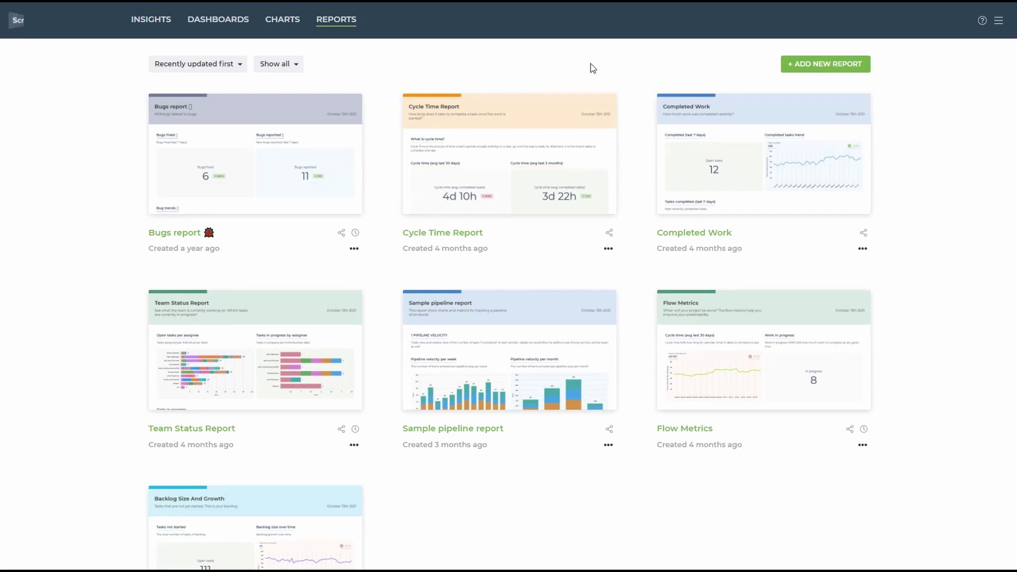
click(815, 64)
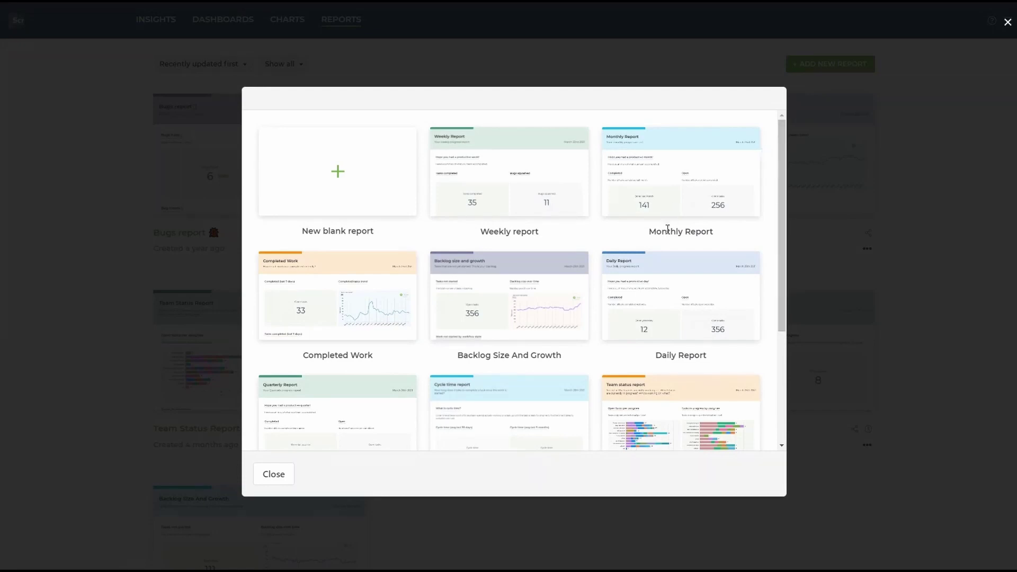
click(683, 196)
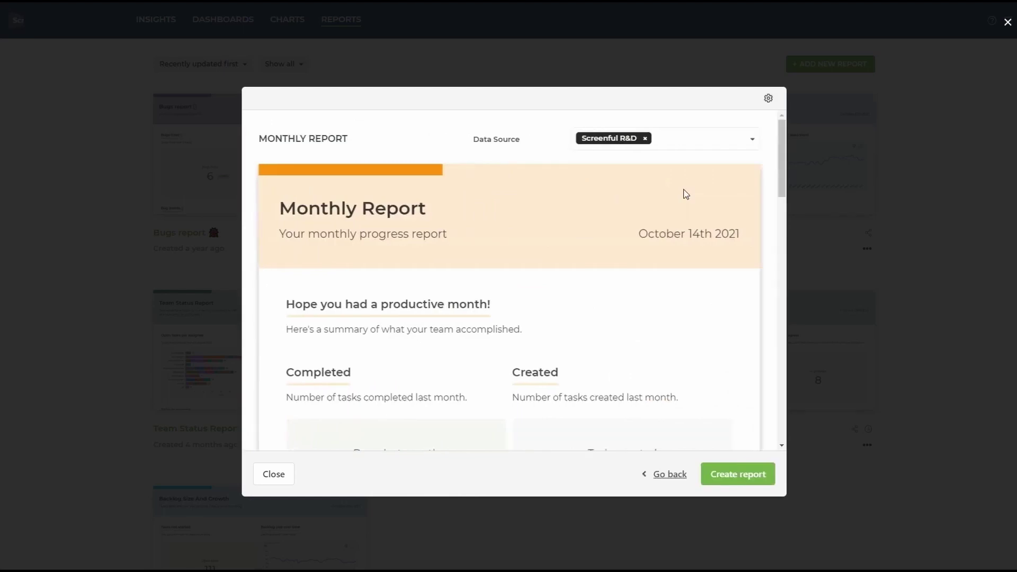
scroll(705, 265, down, 10)
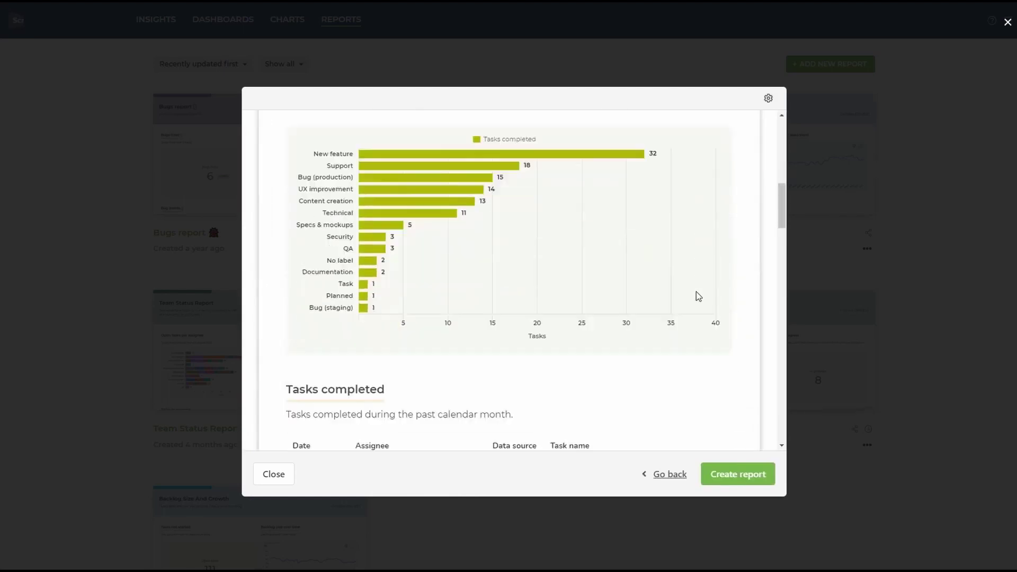
scroll(700, 297, up, 10)
scroll(711, 260, down, 6)
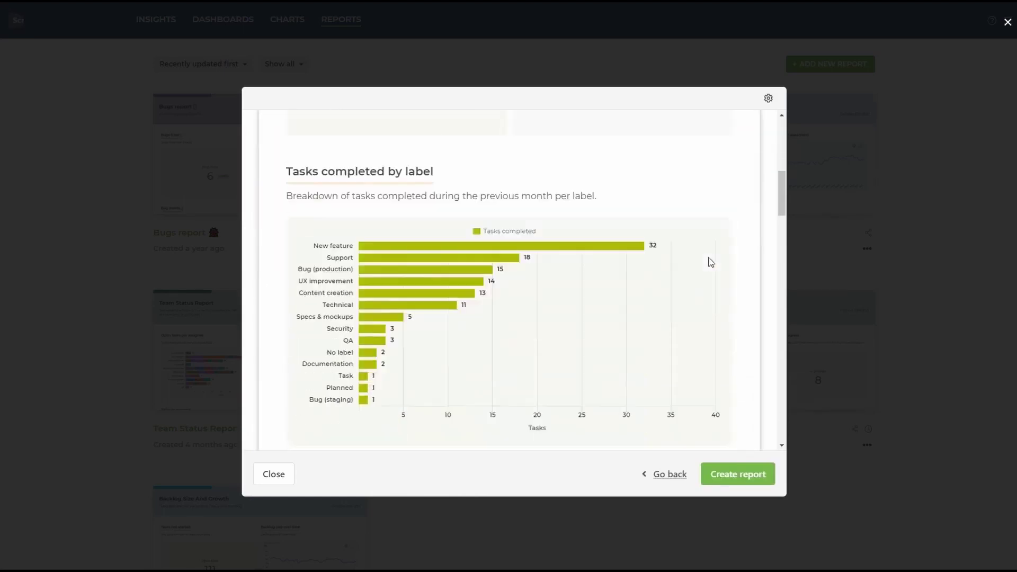
scroll(710, 263, up, 10)
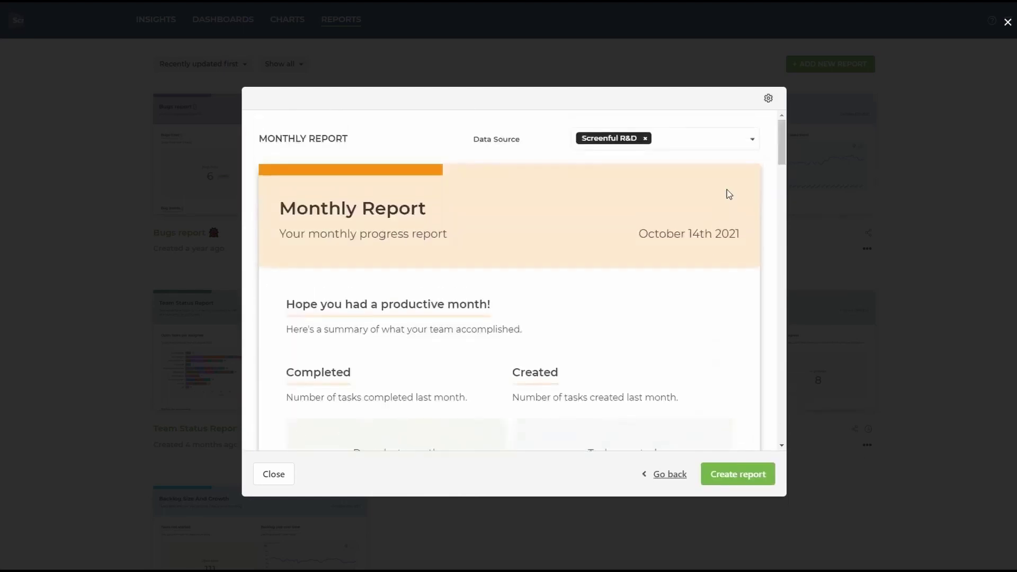
- Add Completed tasks per assignee as a second column beside Task completion time in the report layout
click(768, 100)
scroll(599, 351, down, 5)
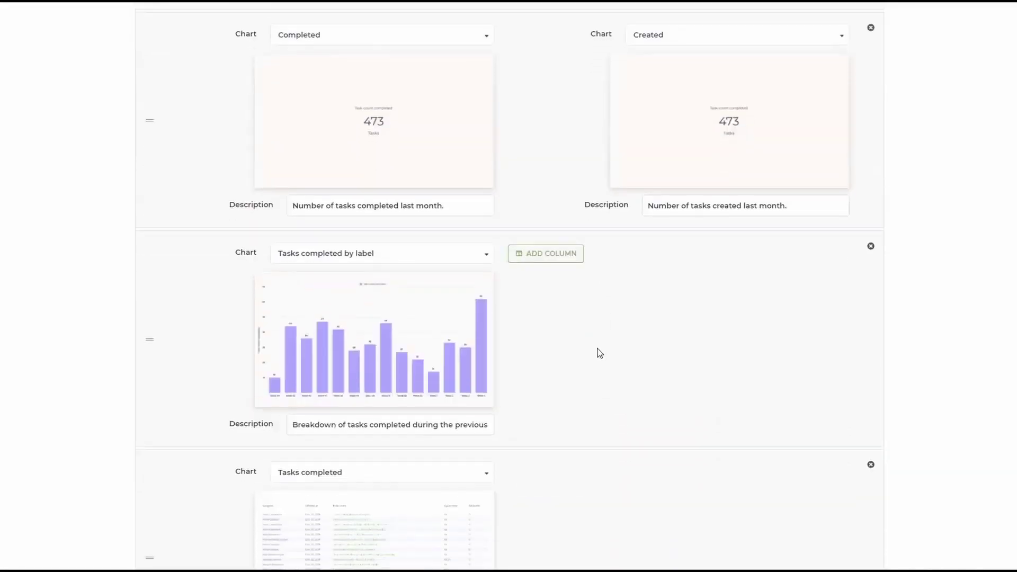
scroll(599, 352, down, 7)
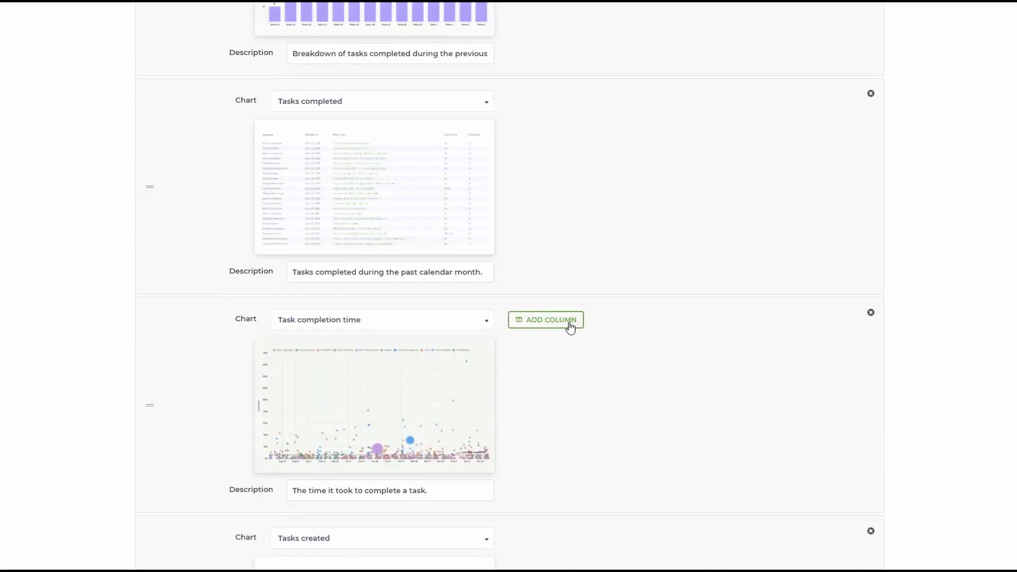
click(567, 321)
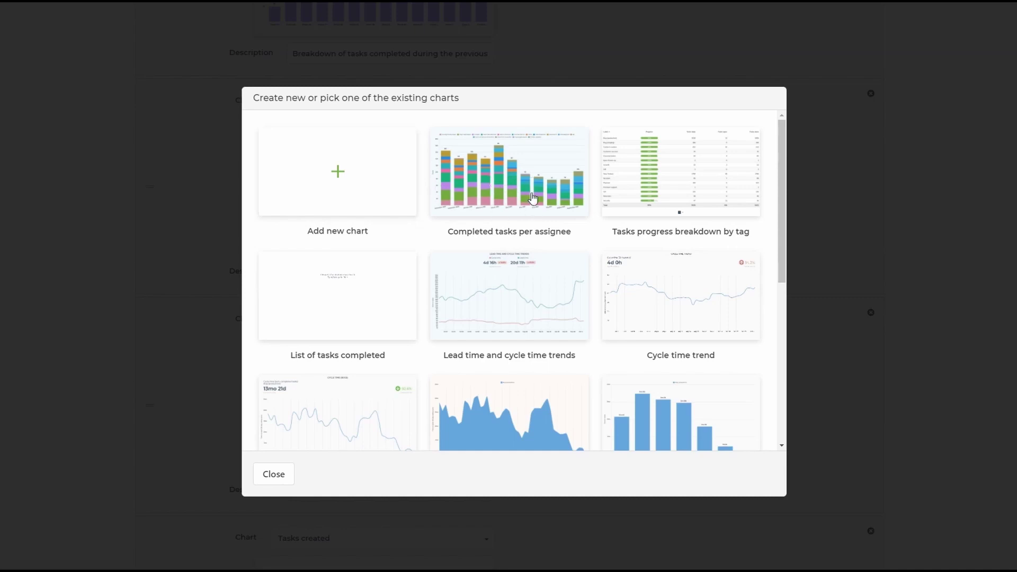
click(496, 169)
scroll(656, 263, down, 9)
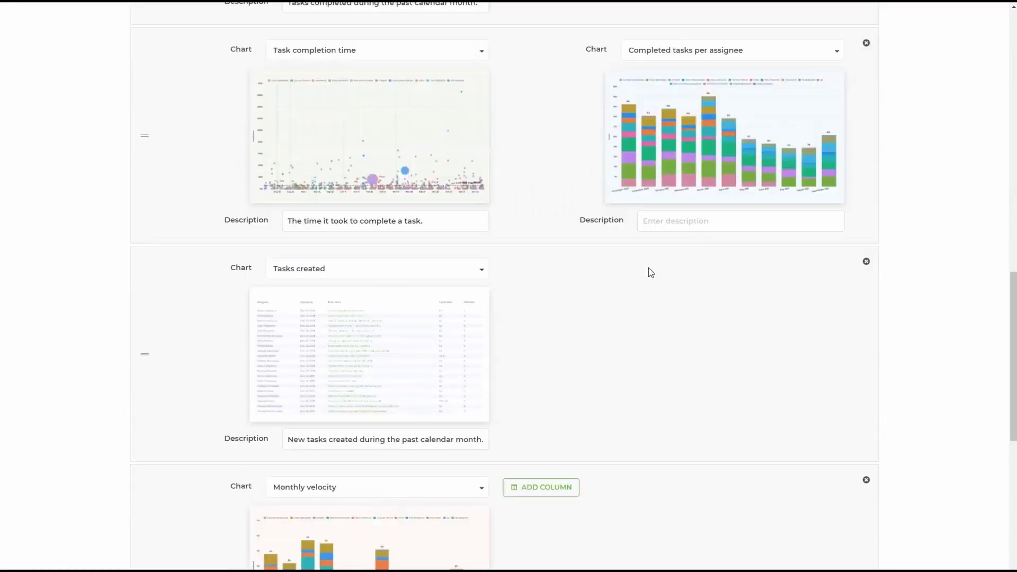
scroll(602, 321, down, 5)
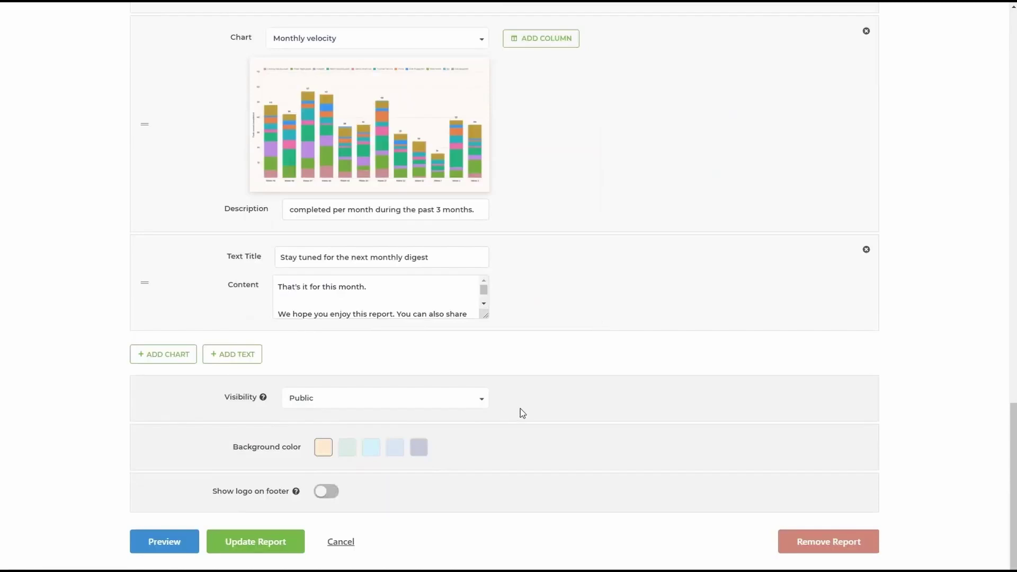
- Save the report with Update Report and review it: 103 tasks done, 111 created last month
click(260, 541)
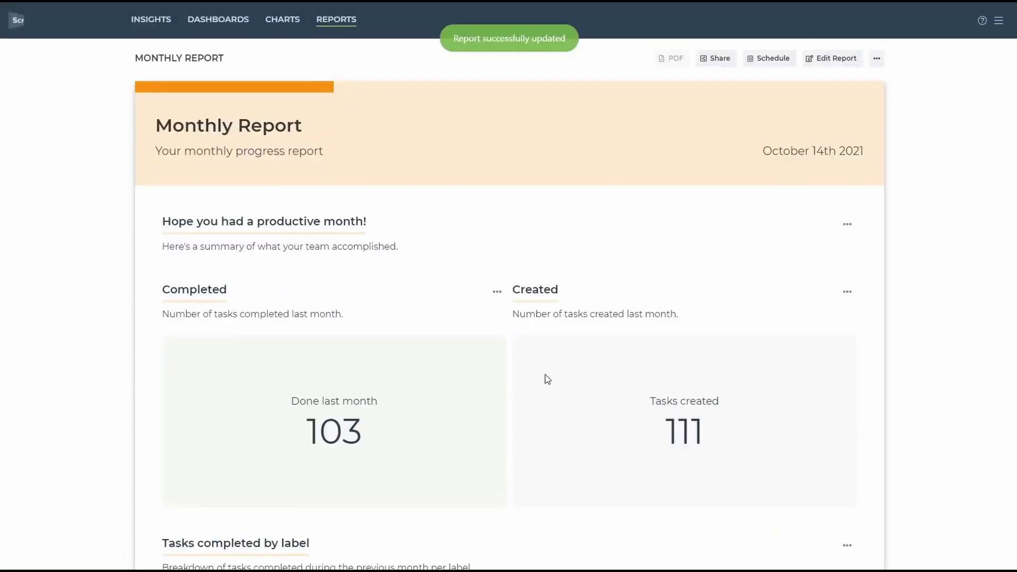
scroll(605, 371, down, 5)
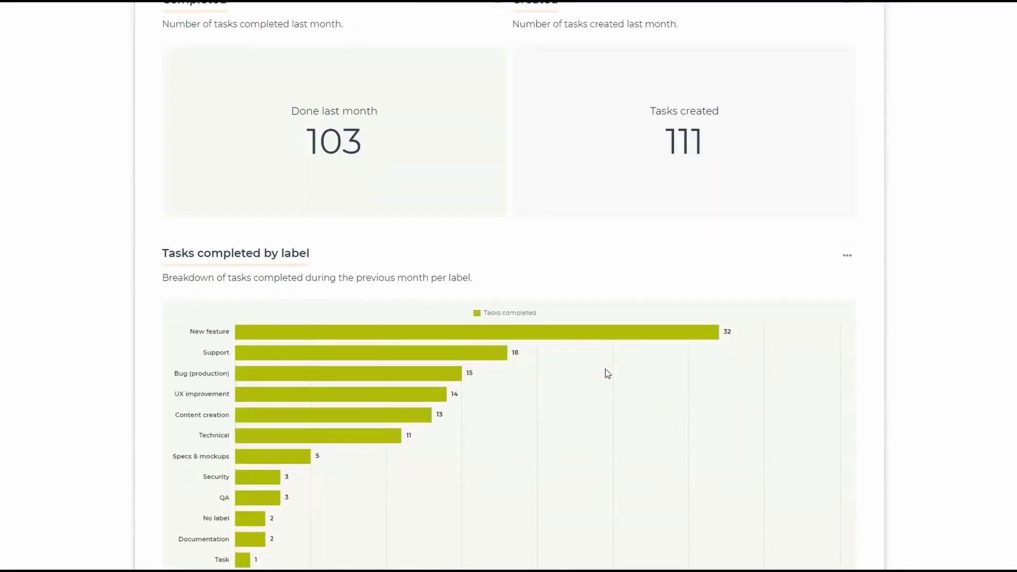
scroll(607, 373, down, 10)
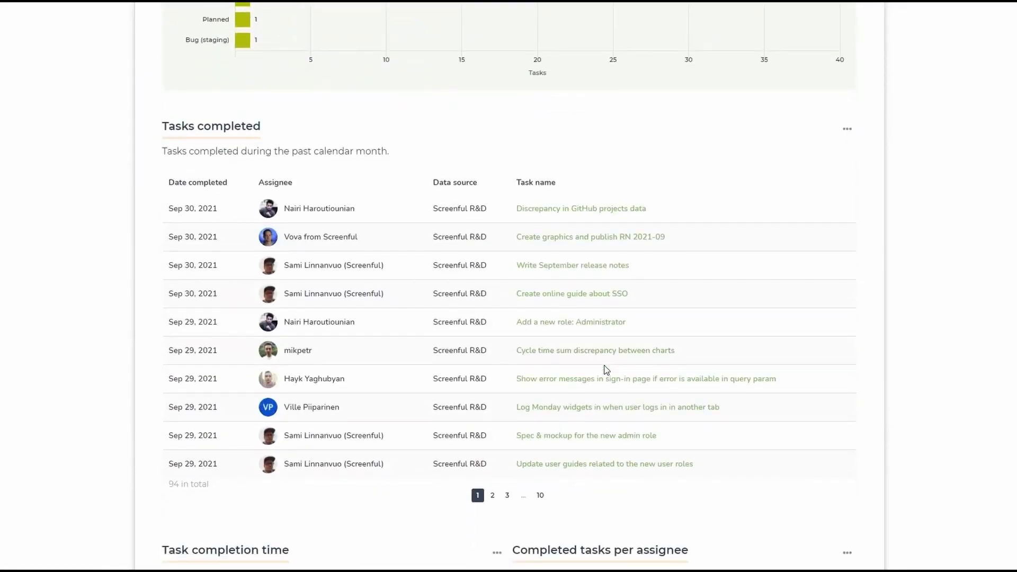
scroll(607, 369, down, 12)
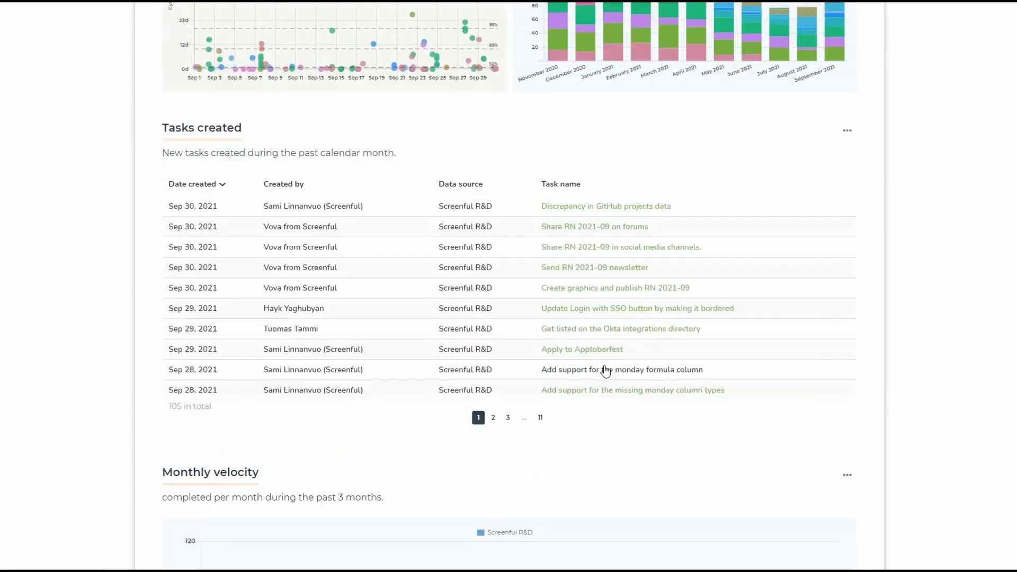
scroll(605, 371, down, 10)
scroll(642, 370, up, 9)
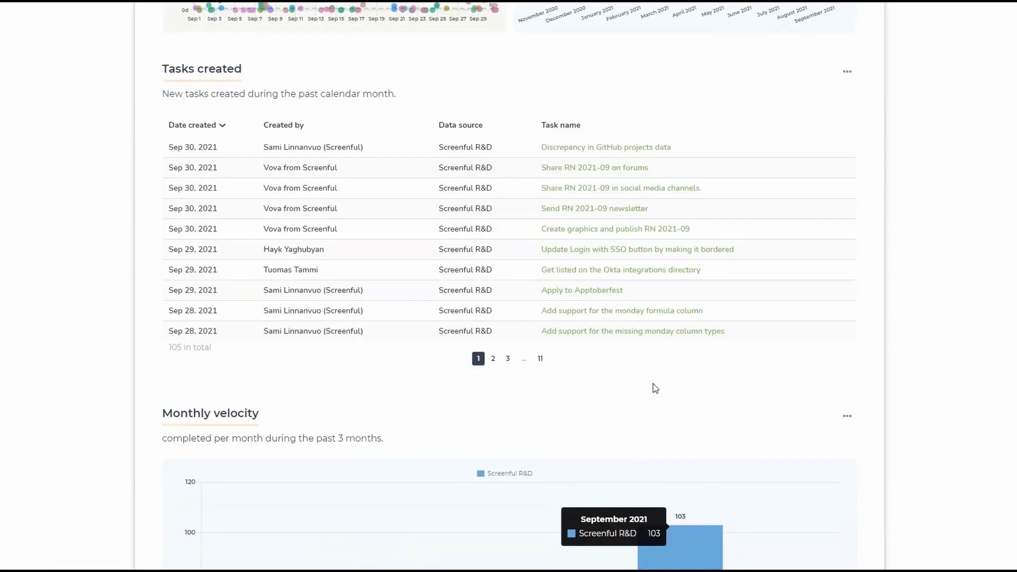
scroll(687, 389, up, 20)
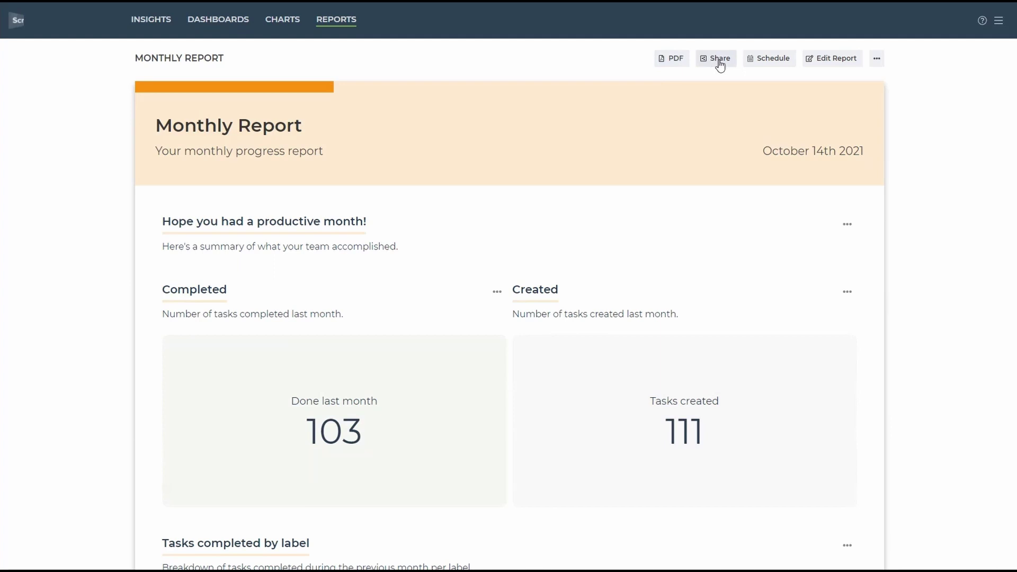
- Open the Monthly Report's delivery schedule, leaving it Weekly on Monday at 09:00
click(764, 65)
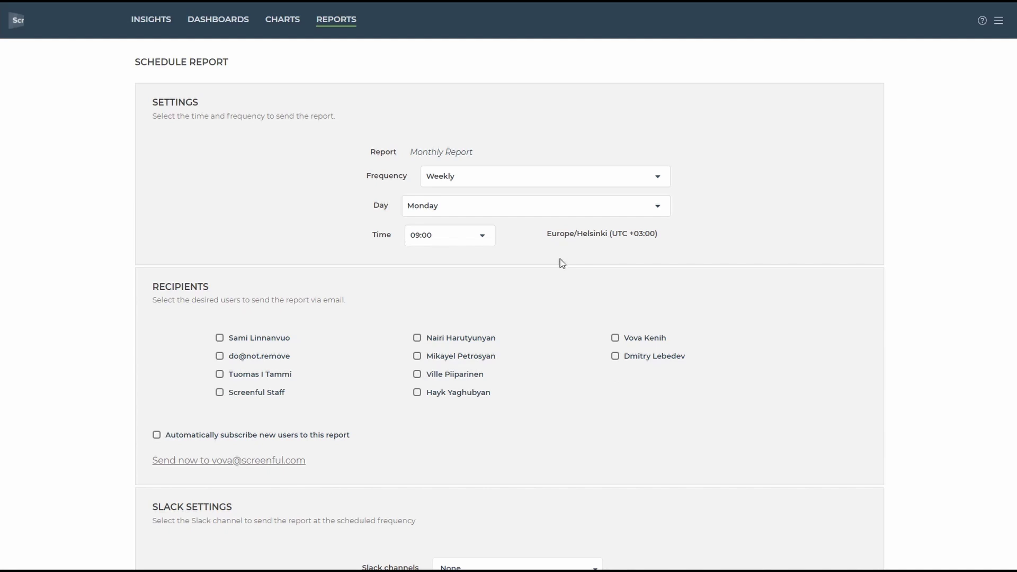
click(469, 182)
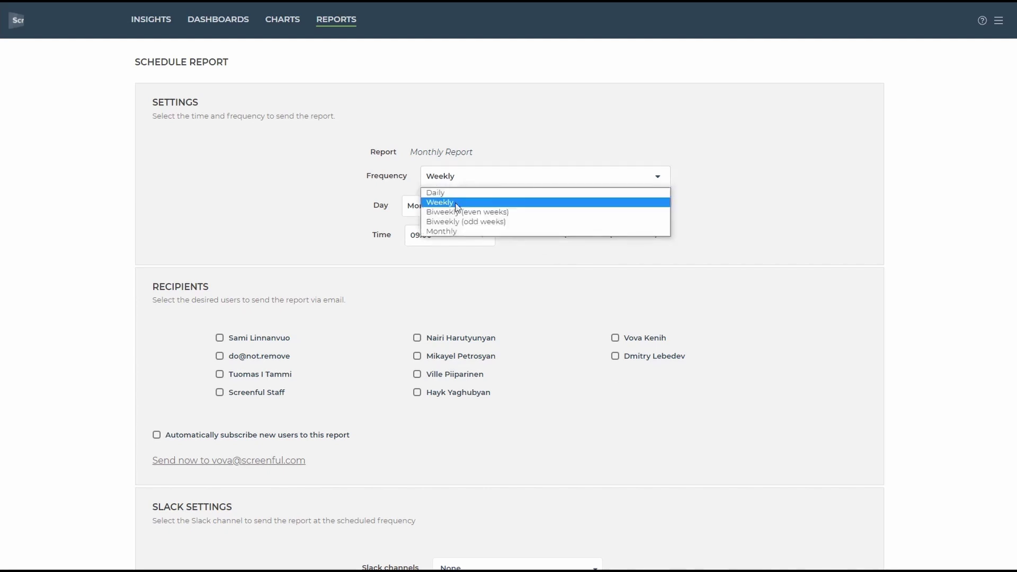
click(302, 200)
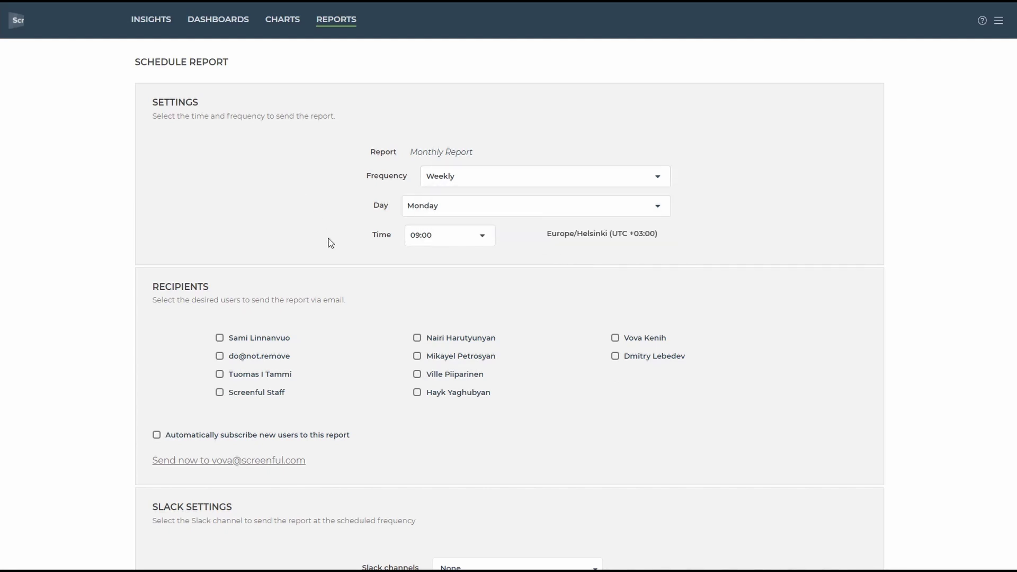
scroll(419, 399, down, 5)
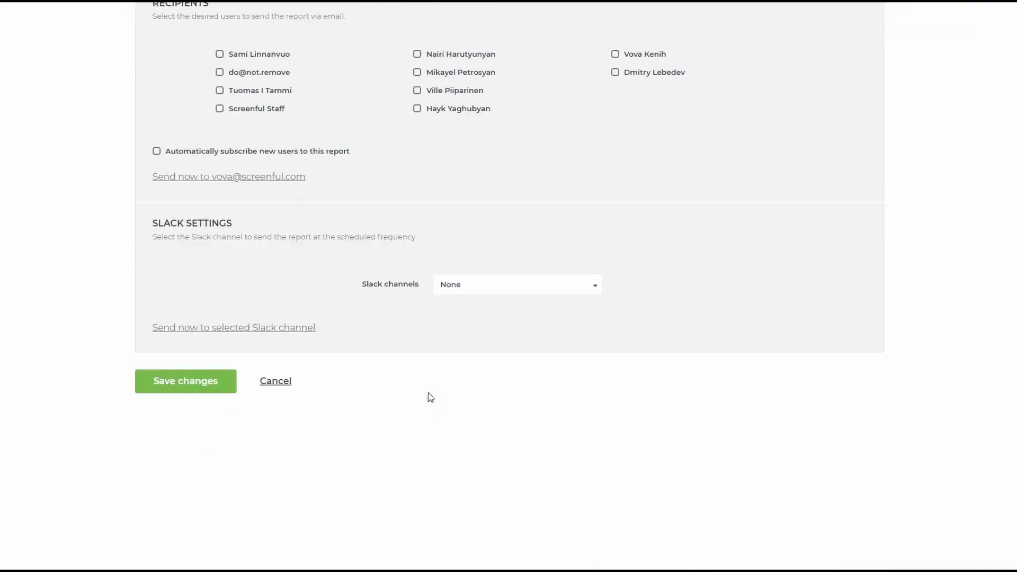
scroll(518, 340, up, 5)
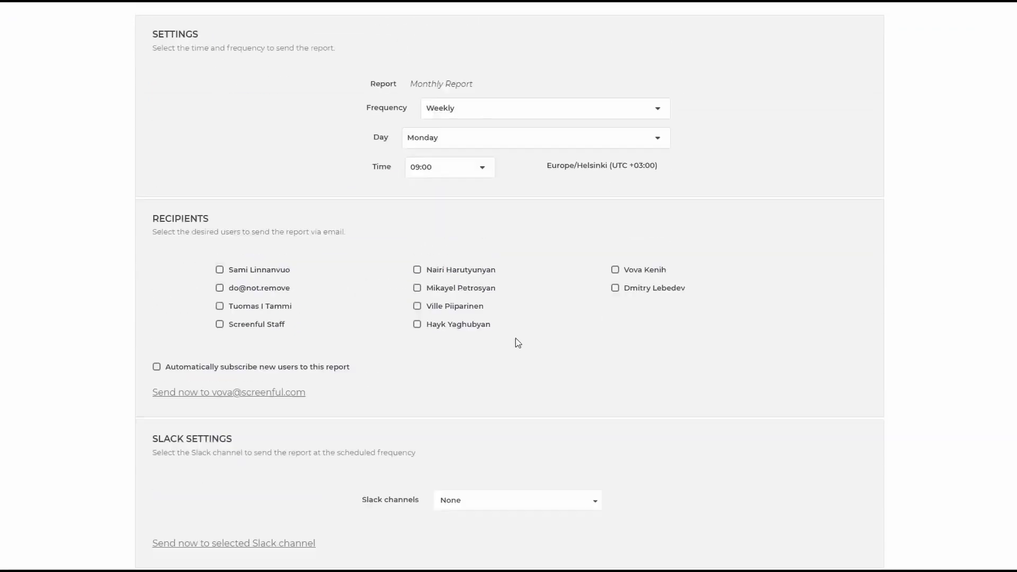
- Return to the Reports gallery, where the Monthly Report now leads with 103 completed and 111 created tasks
click(331, 21)
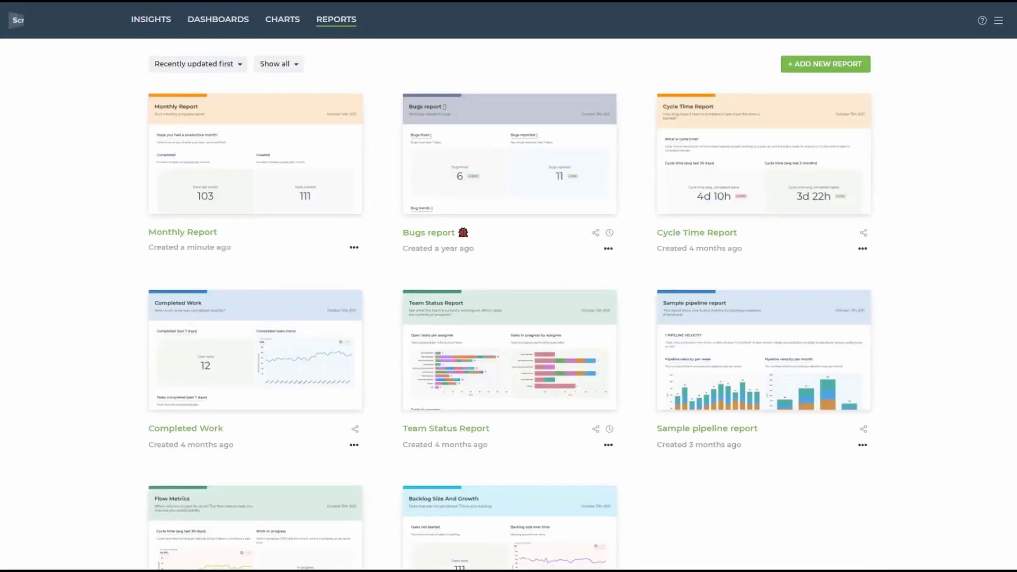